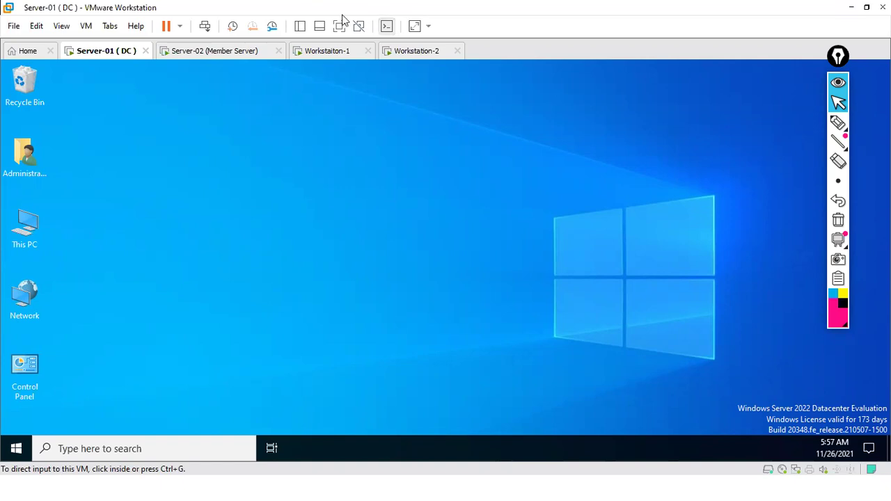
Step: Dismiss Server-01's Shutdown Event Tracker by entering a comment and confirming with OK
click(316, 201)
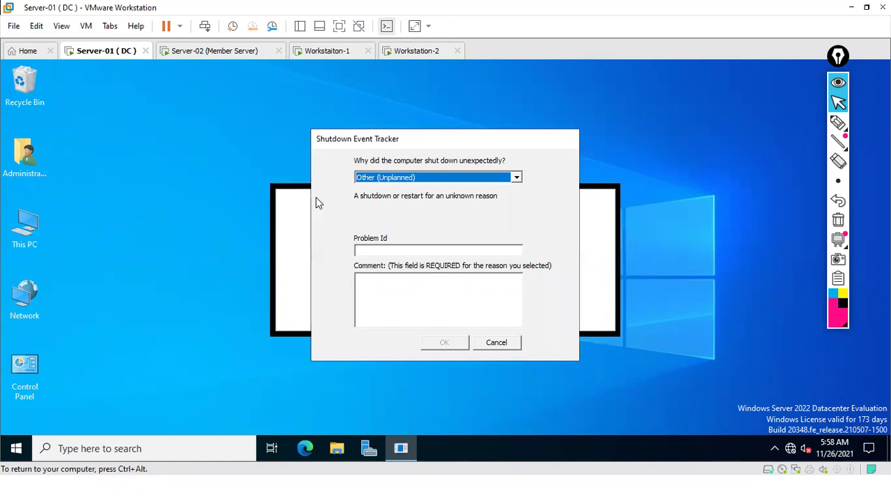
click(397, 301)
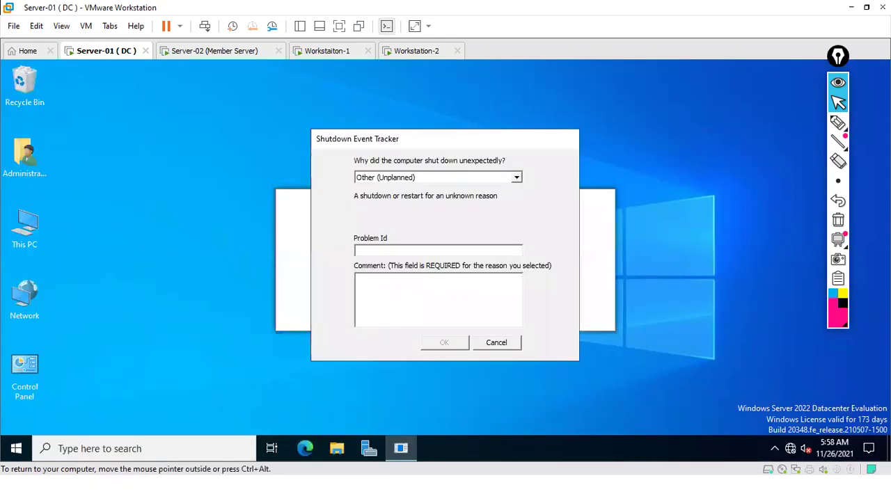
click(445, 343)
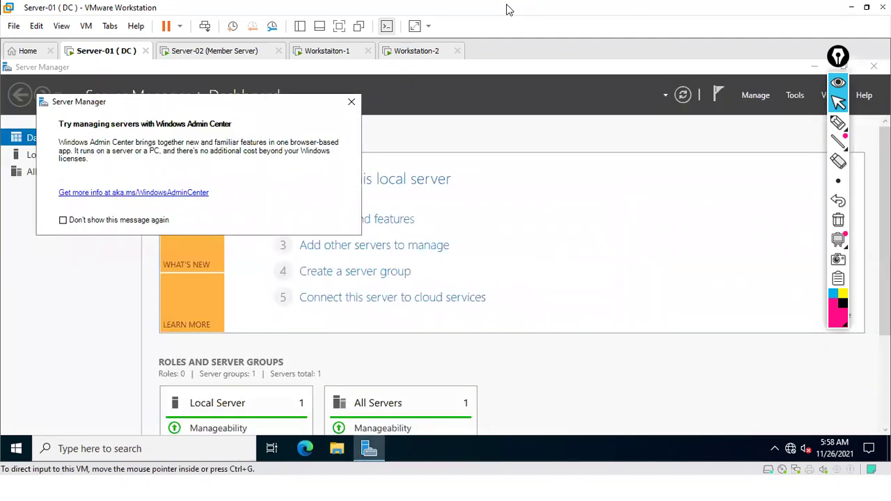
Step: Close the Windows Admin Center notice and launch Active Directory Users and Computers from Tools
click(352, 103)
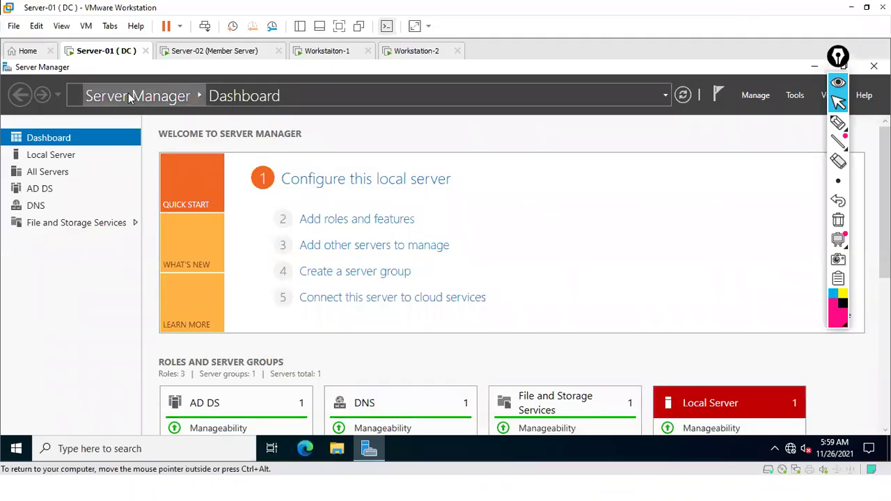
click(795, 96)
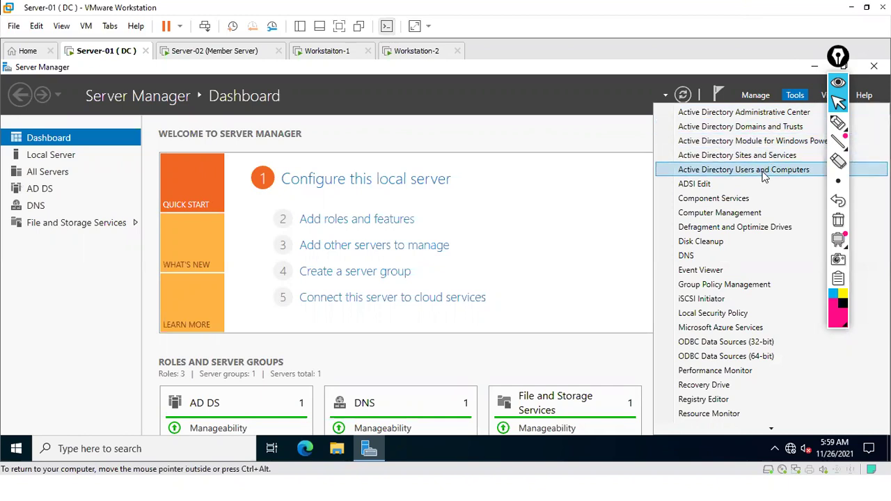
click(763, 171)
mouse_move(850, 62)
mouse_down()
mouse_move(885, 70)
mouse_move(841, 66)
mouse_up()
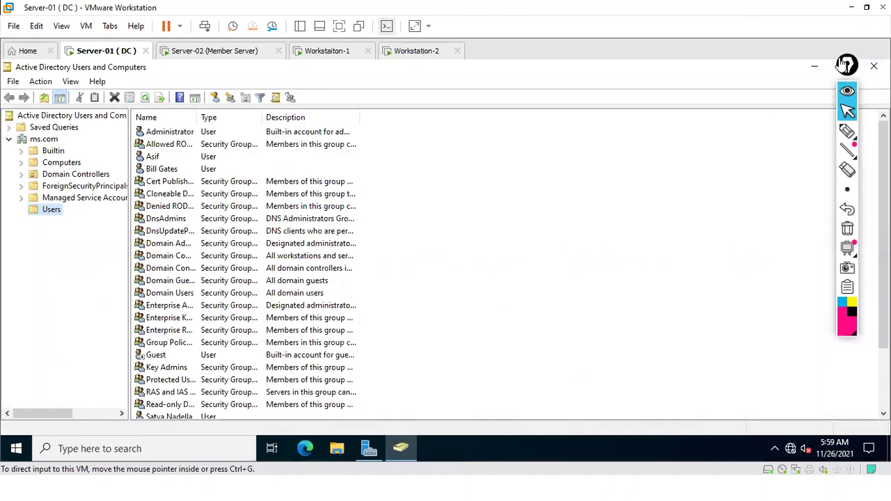
Step: Start a new user in the Users container named User A with logon name usera
right_click(52, 210)
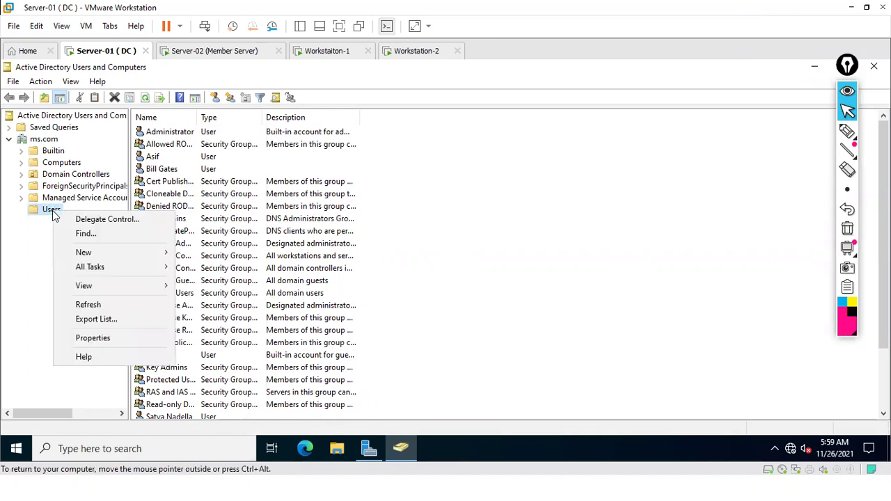
mouse_move(148, 254)
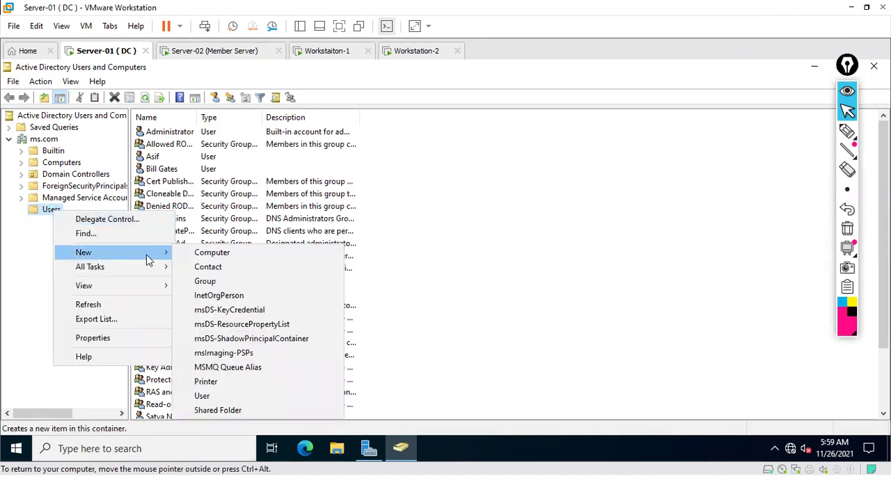
click(211, 396)
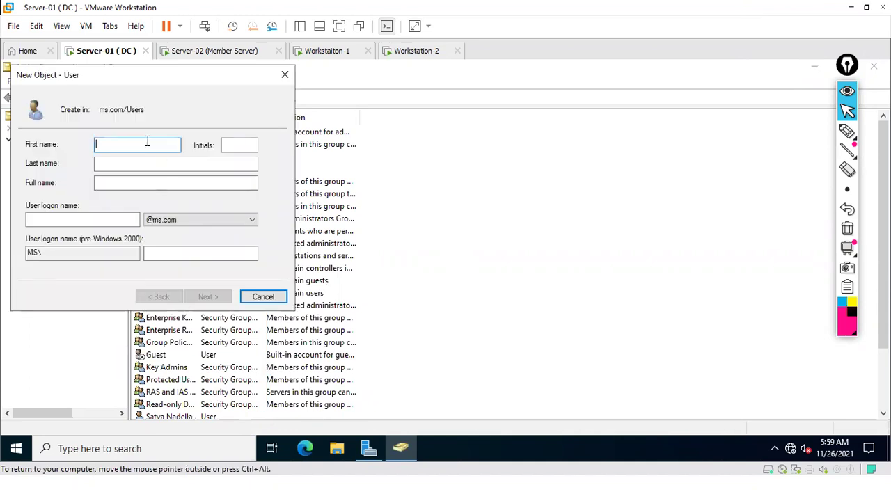
text(User A)
key(Tab)
key(Tab)
key(Tab)
key(Tab)
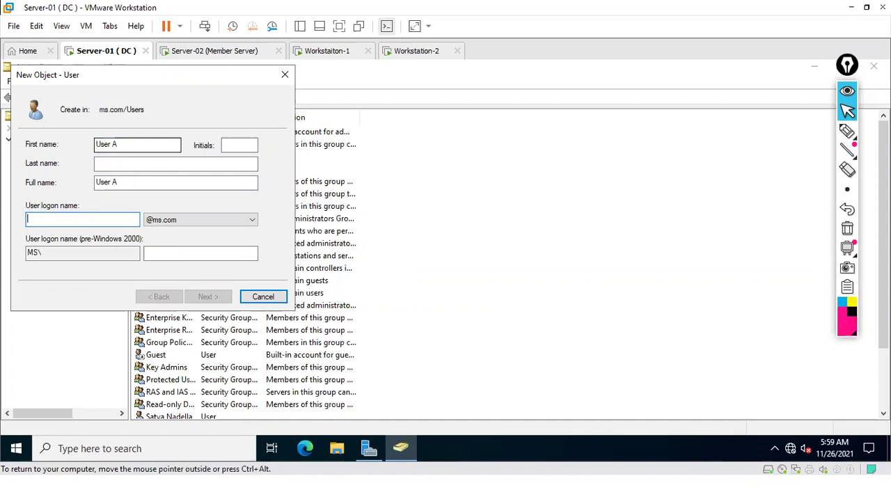
text(usera)
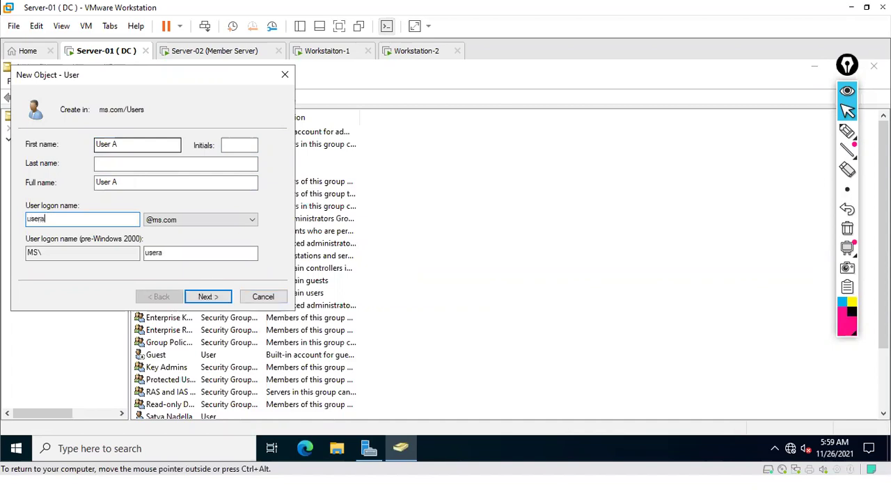
click(202, 299)
Step: Give User A a never-expiring password with no change required at next logon, then finish
click(57, 192)
click(67, 220)
click(132, 142)
text(Pas)
key(Tab)
text(Pas)
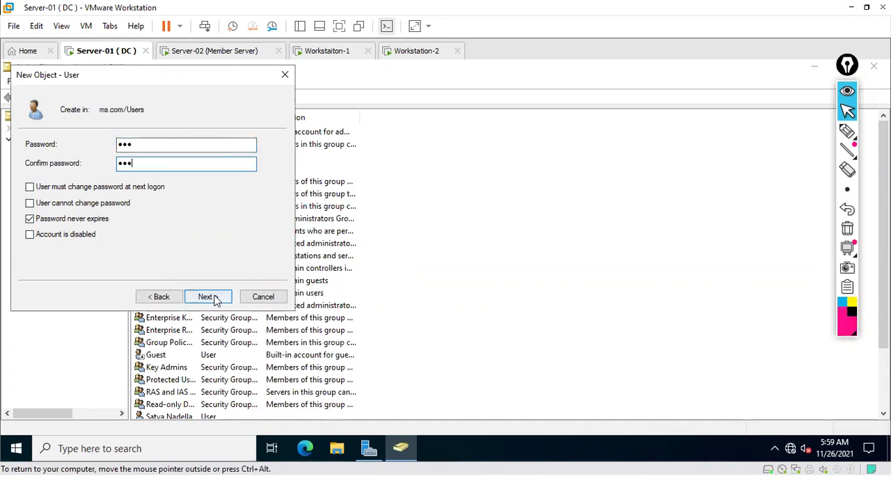
click(215, 297)
click(209, 296)
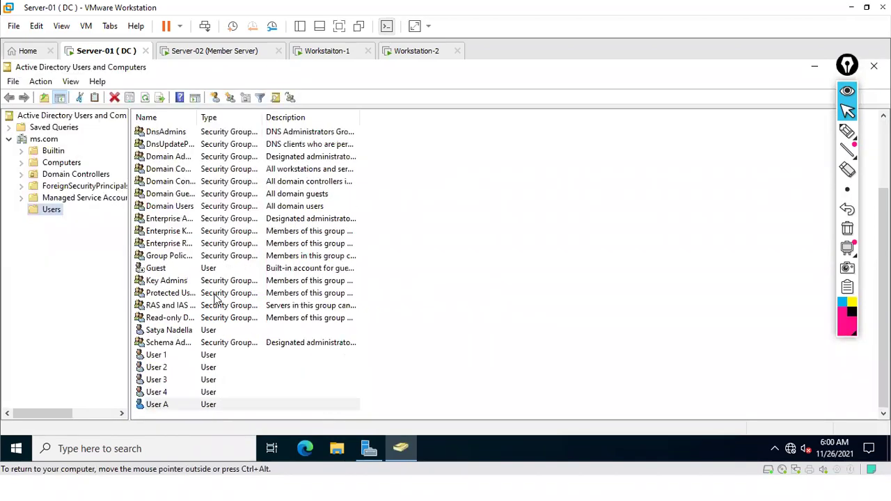
Step: Start another new user in Users named User B with logon name userb
right_click(52, 211)
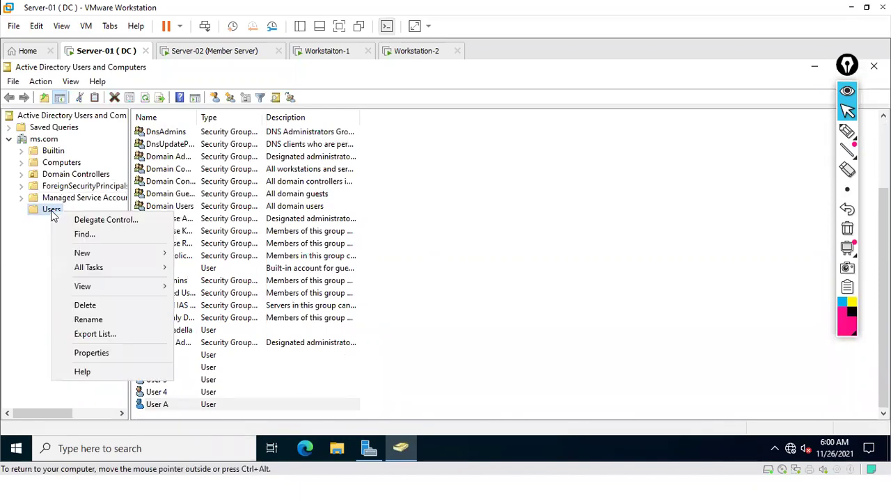
mouse_move(84, 254)
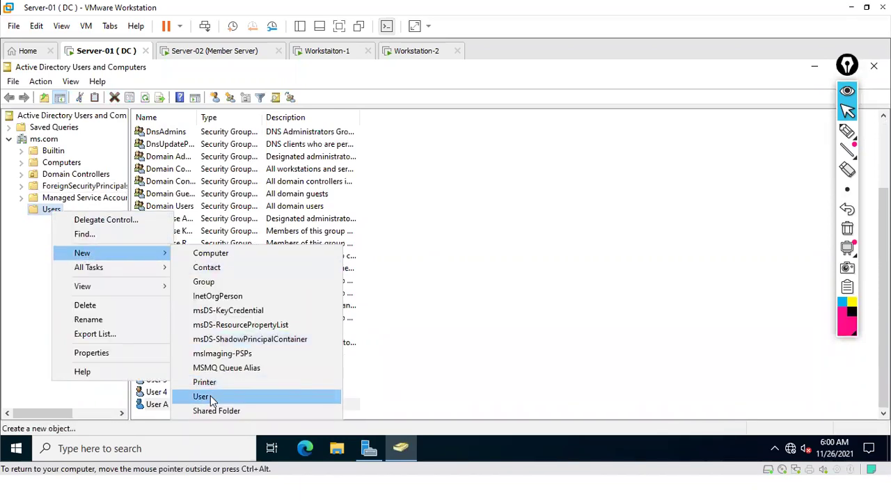
click(209, 398)
text(User B)
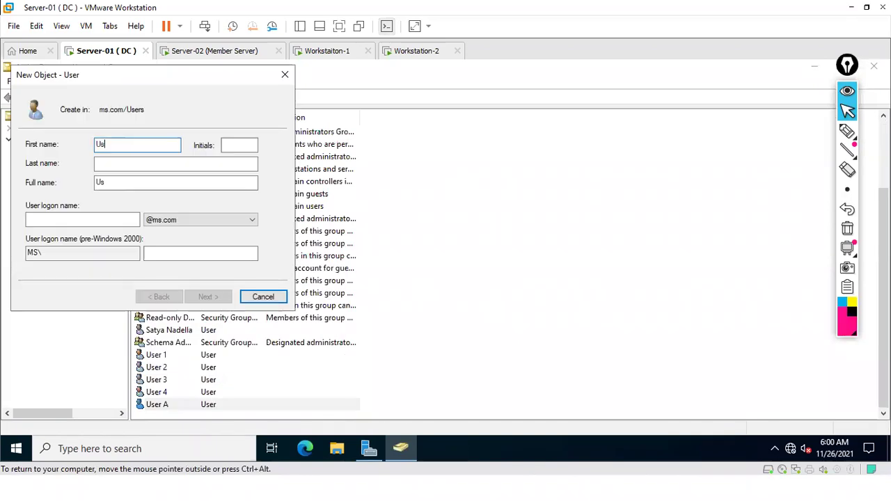
key(Tab)
key(Tab)
key(Tab)
key(Tab)
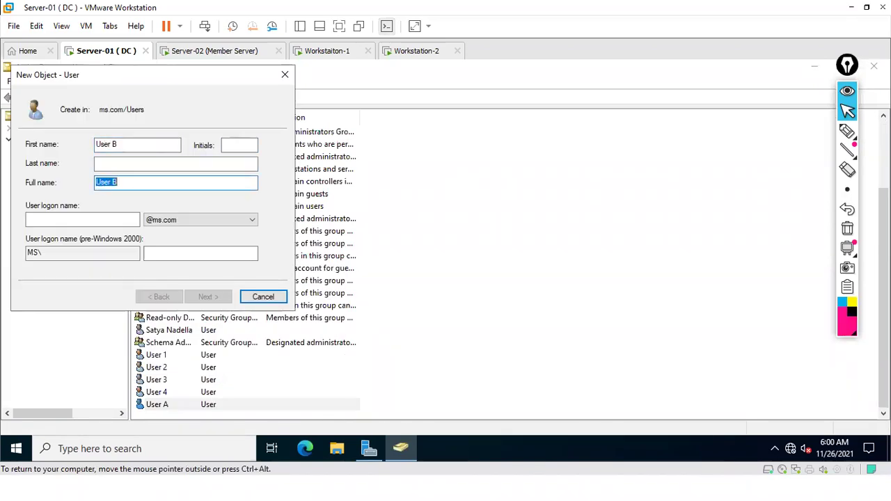
text(u)
key(BackSpace)
text(user)
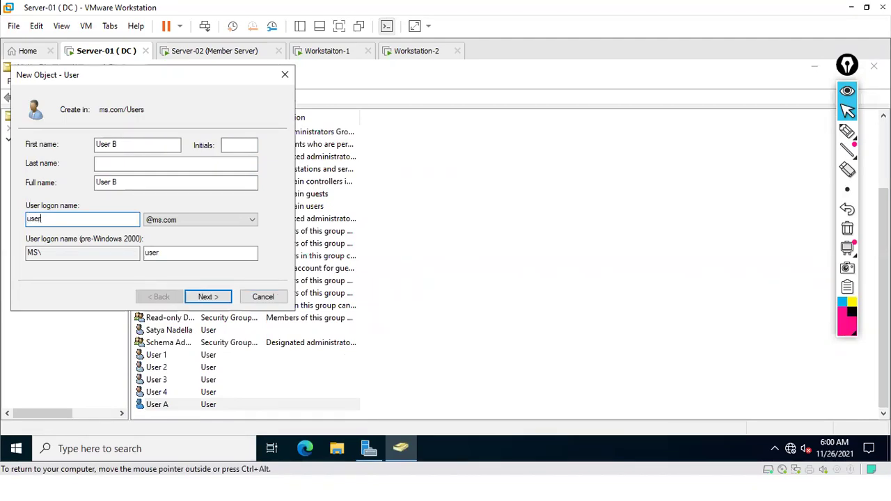
text(b)
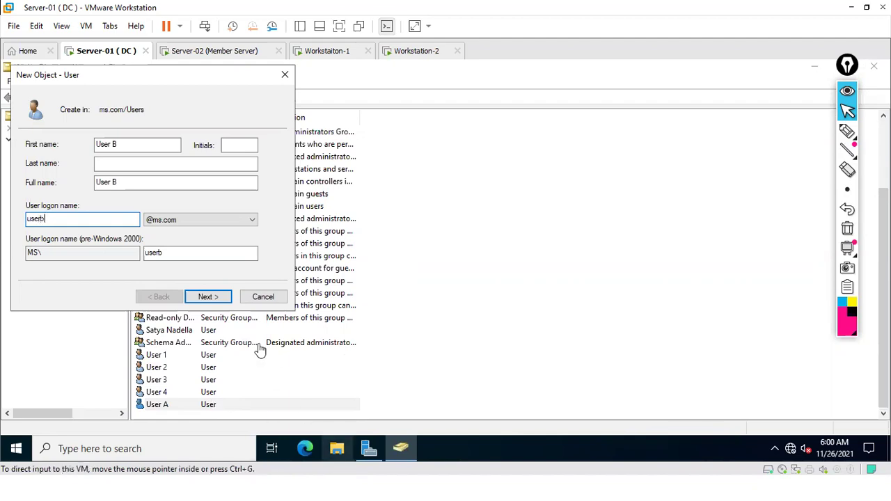
click(208, 297)
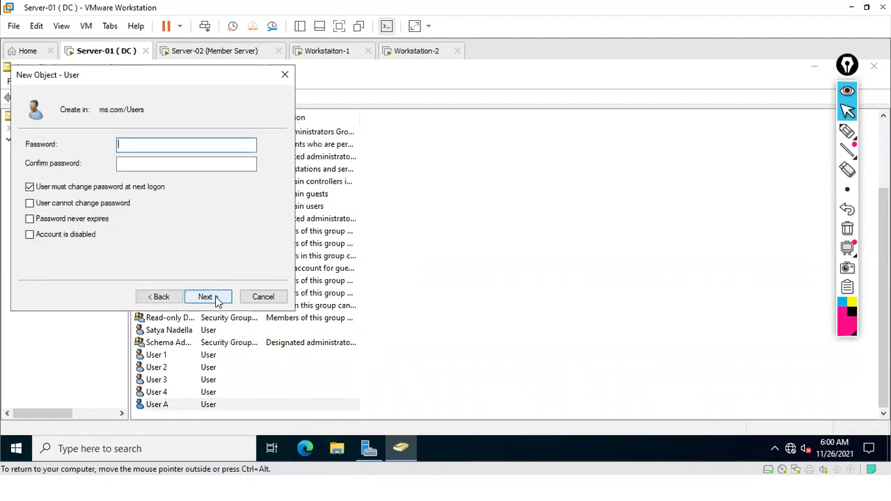
Step: Give User B a never-expiring password with no change required at next logon, then finish
click(73, 188)
click(68, 218)
click(126, 144)
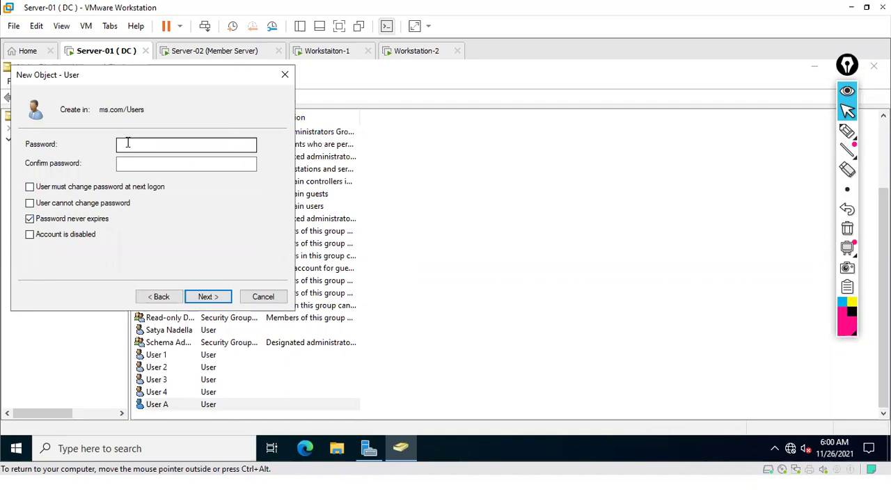
text(P@s)
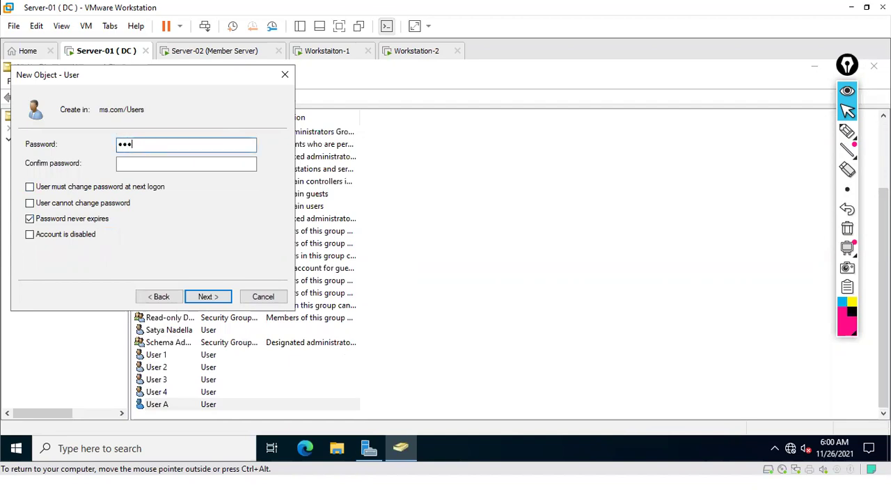
key(Tab)
text(P@s)
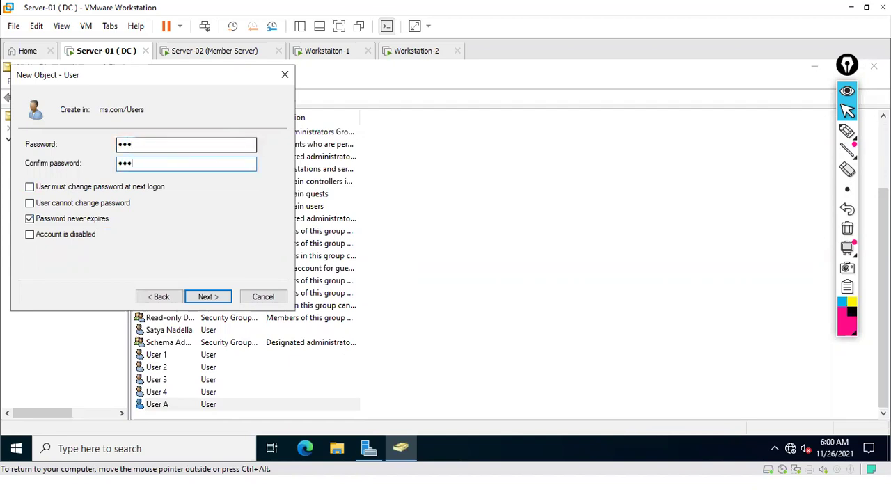
click(210, 298)
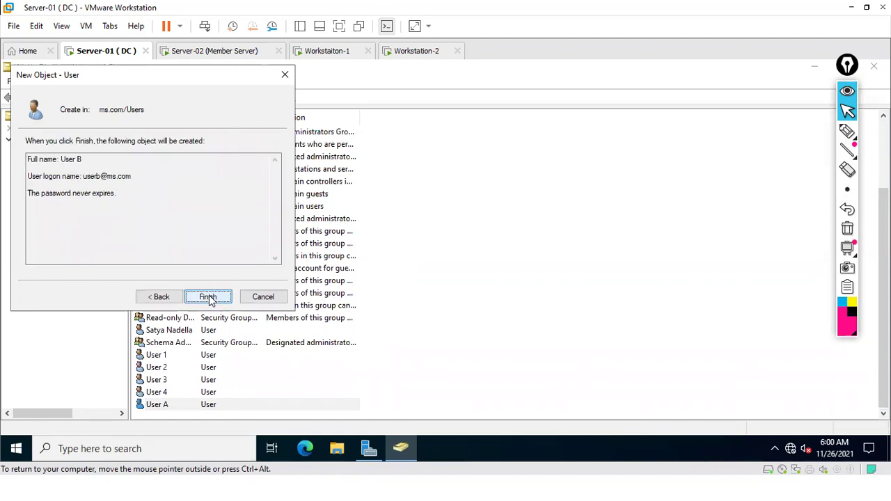
click(209, 297)
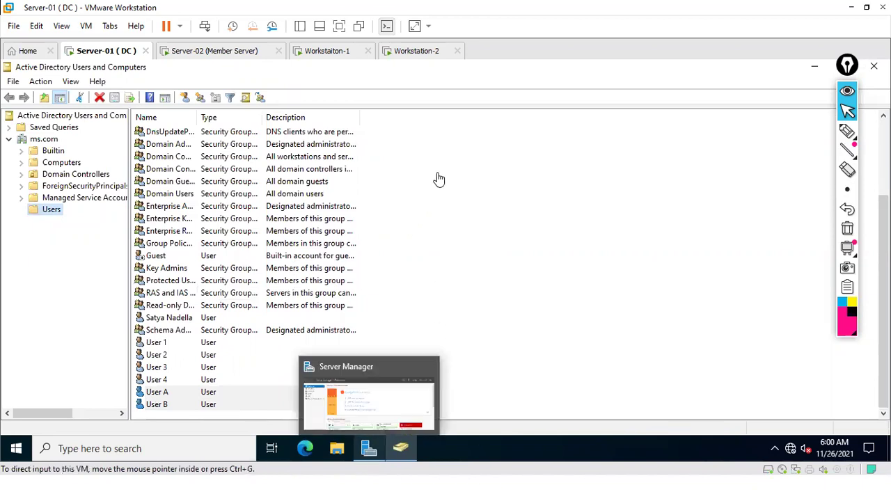
Step: Switch to Workstation-1, sign in with the account password, and close the Local Disk (C:) window
click(328, 52)
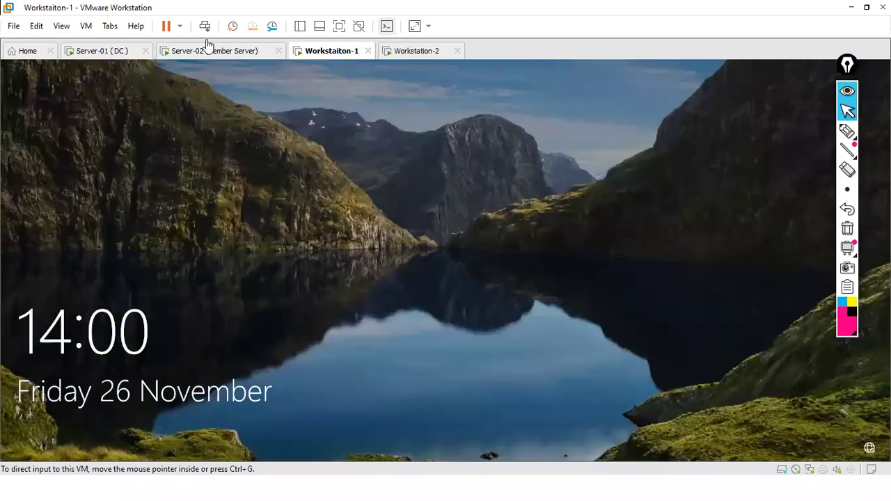
click(205, 27)
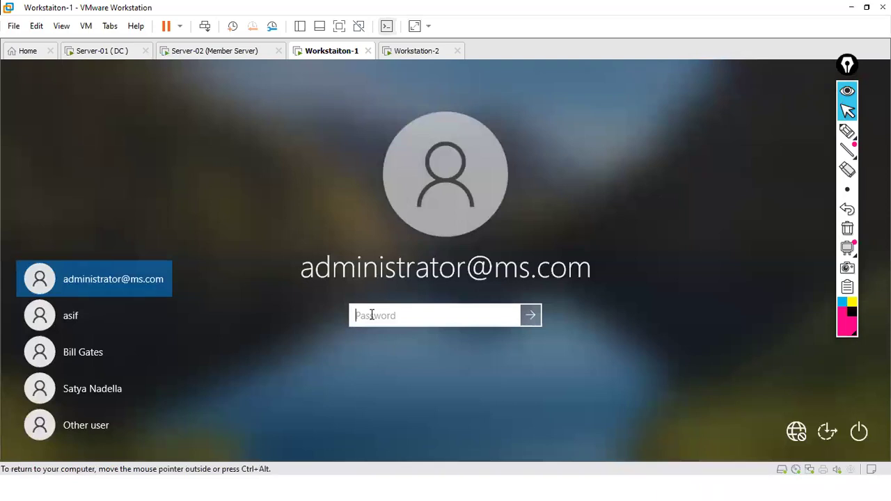
text(••••)
key(Return)
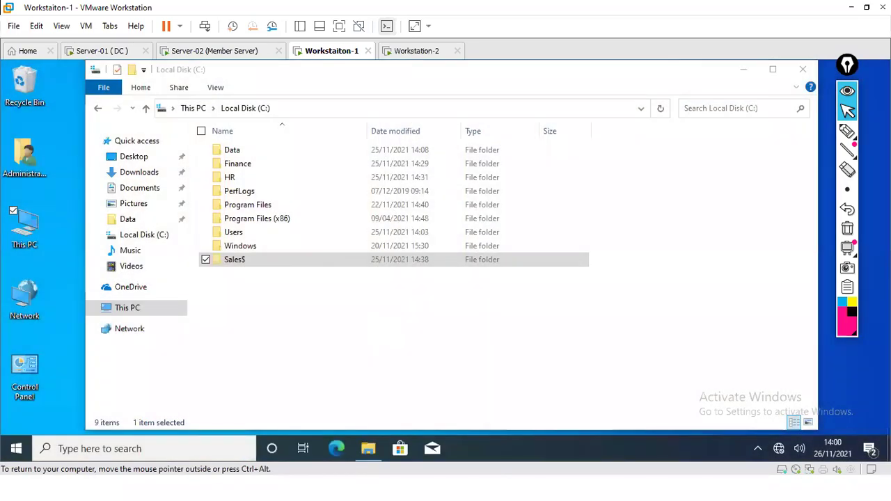
click(803, 69)
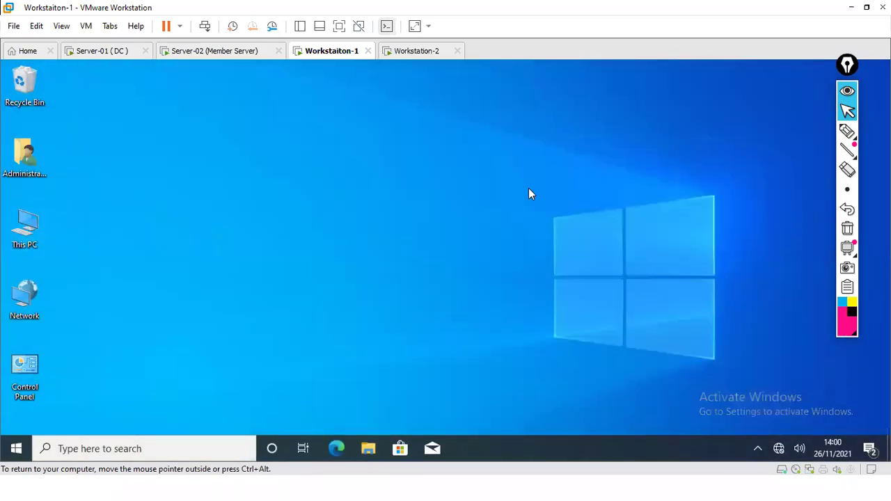
Step: Browse This PC > Local Disk (C:) > Users to review the profile folders, then close Explorer
click(26, 226)
key(Return)
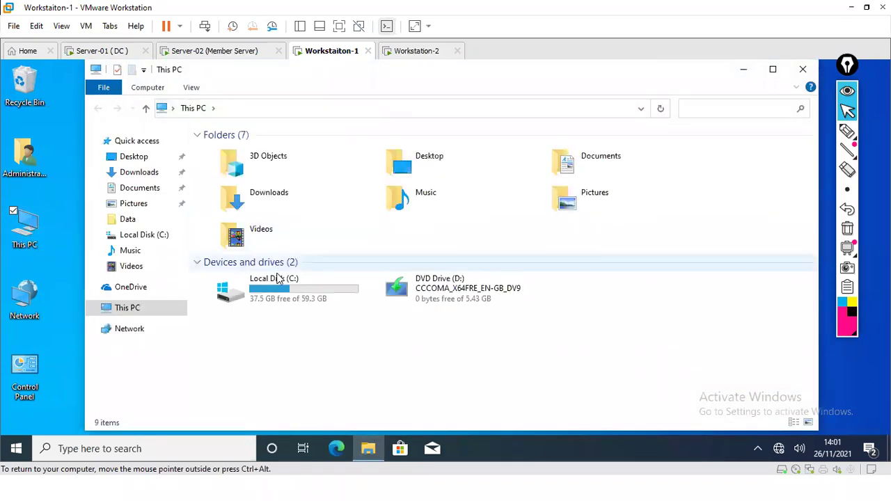
double_click(278, 289)
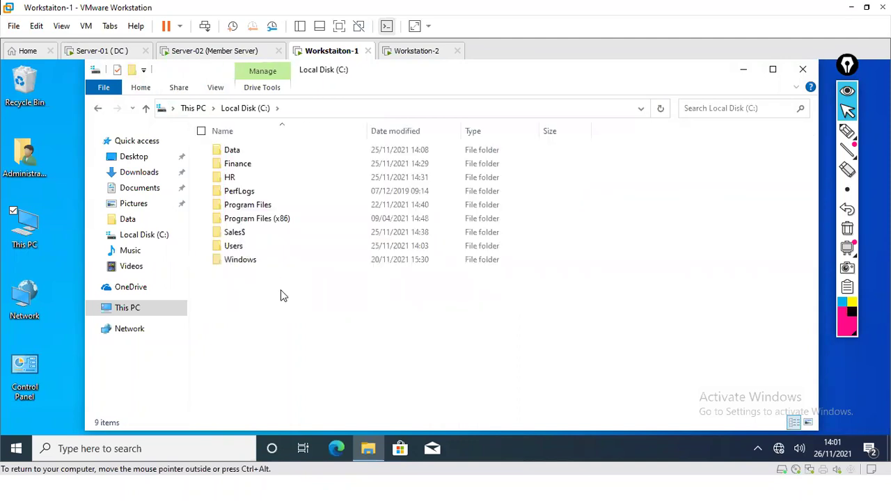
click(236, 246)
double_click(235, 247)
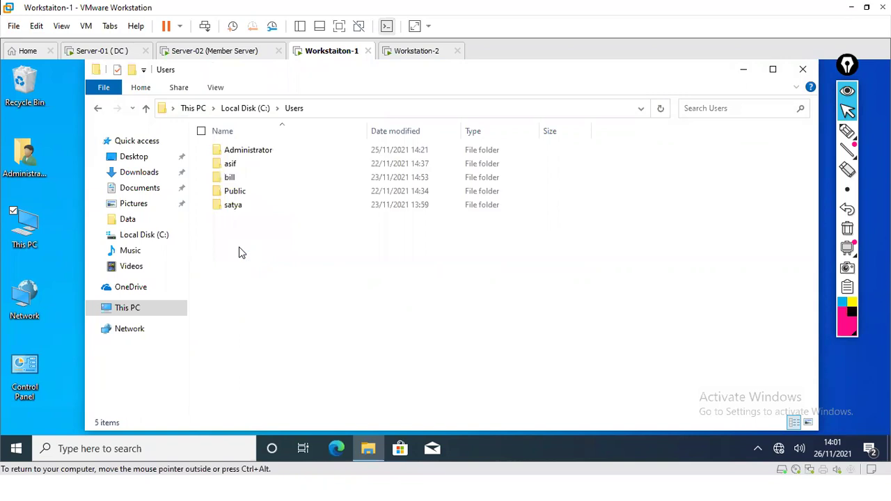
click(843, 138)
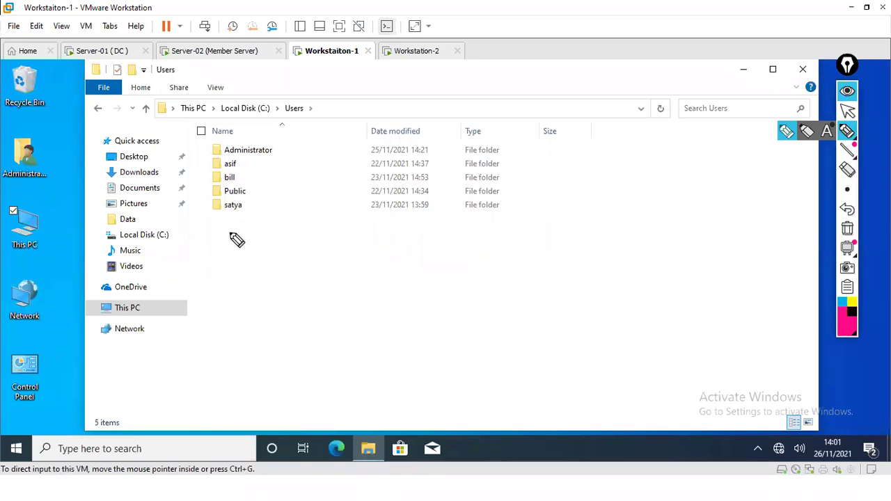
click(848, 110)
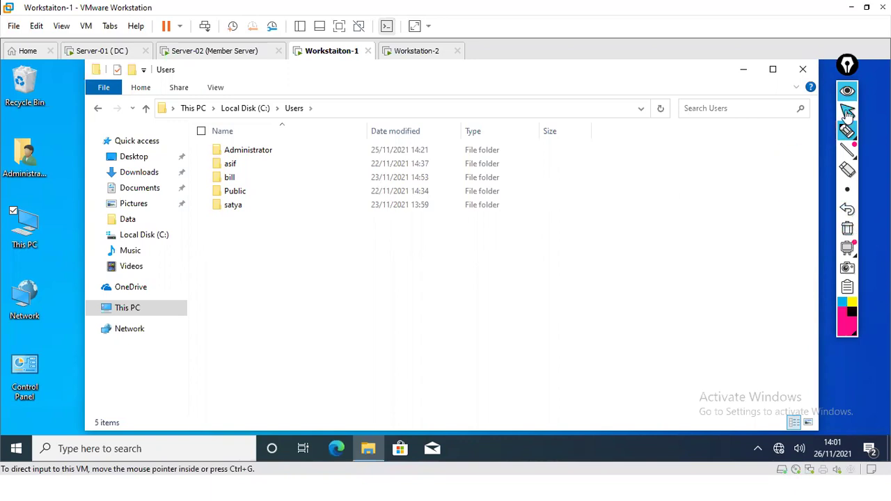
click(802, 69)
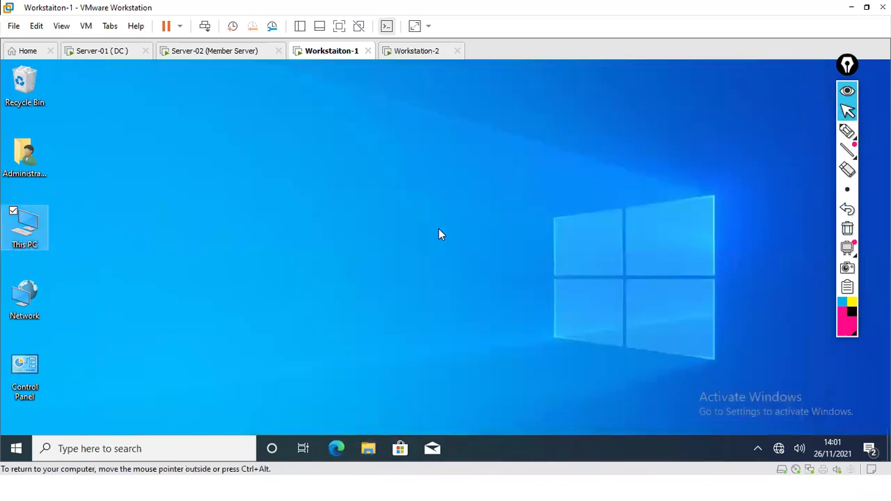
click(439, 229)
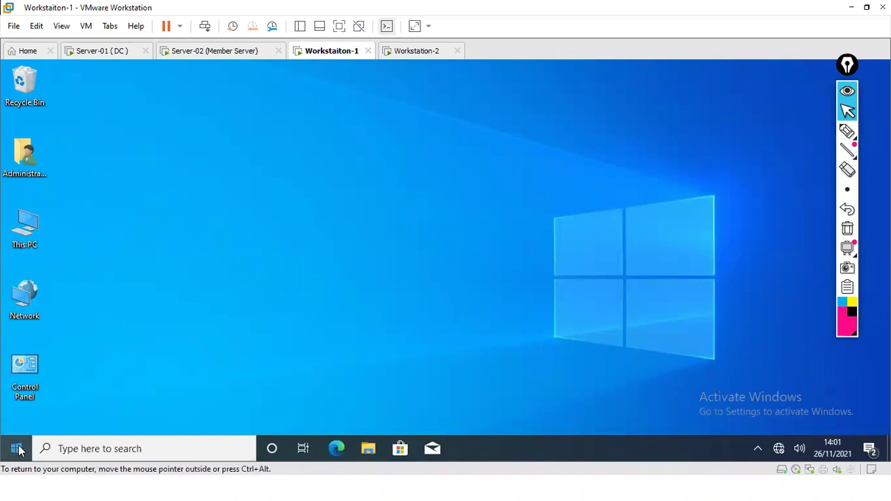
Step: Bring up Workstation-1's Ctrl+Alt+Del security screen and choose Switch user
right_click(18, 451)
mouse_move(81, 411)
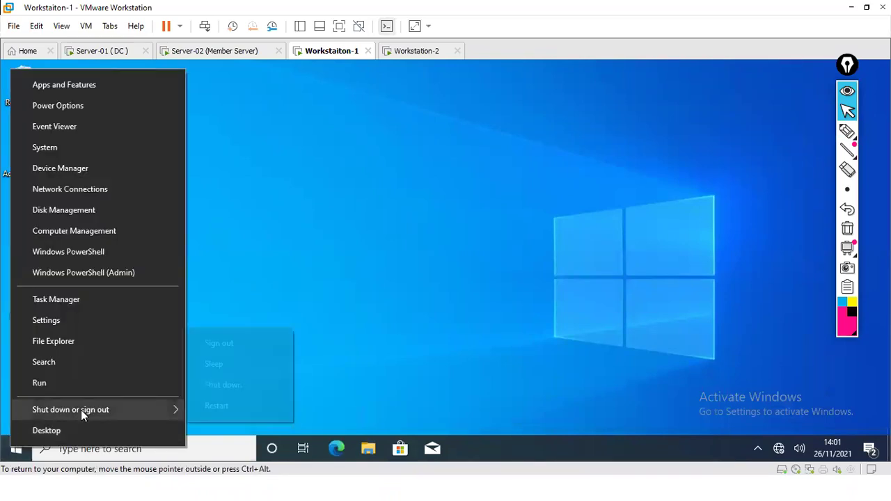
click(245, 226)
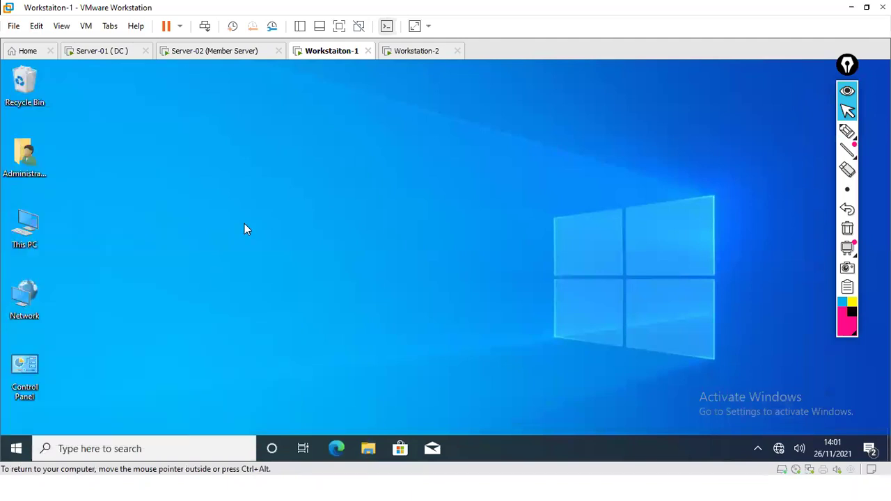
click(205, 28)
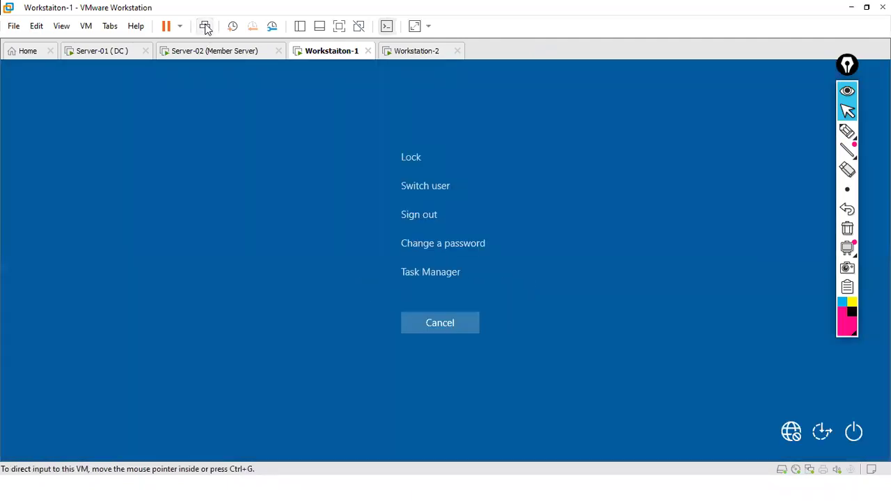
click(416, 188)
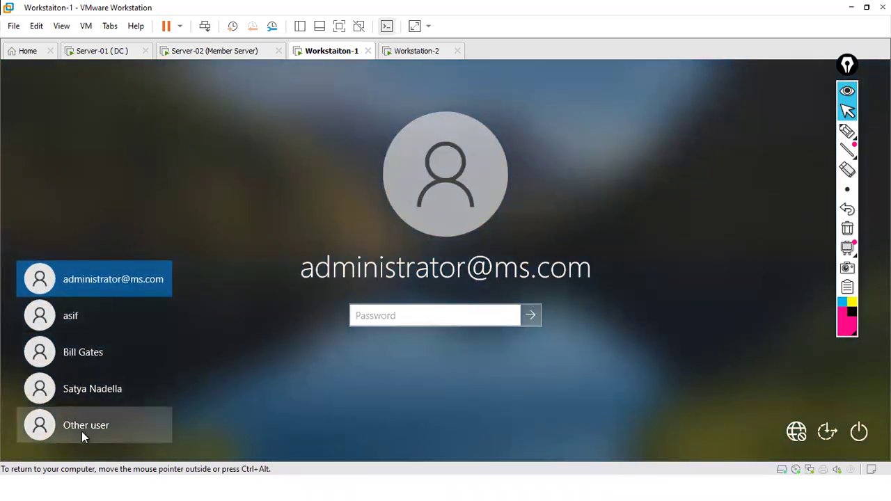
Step: Sign in on Workstation-1 as Other user usera with its password
click(82, 426)
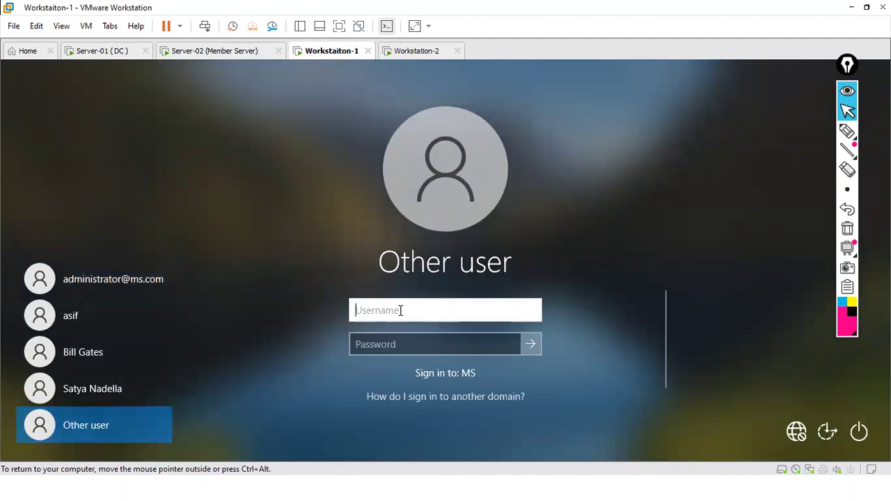
text(usera)
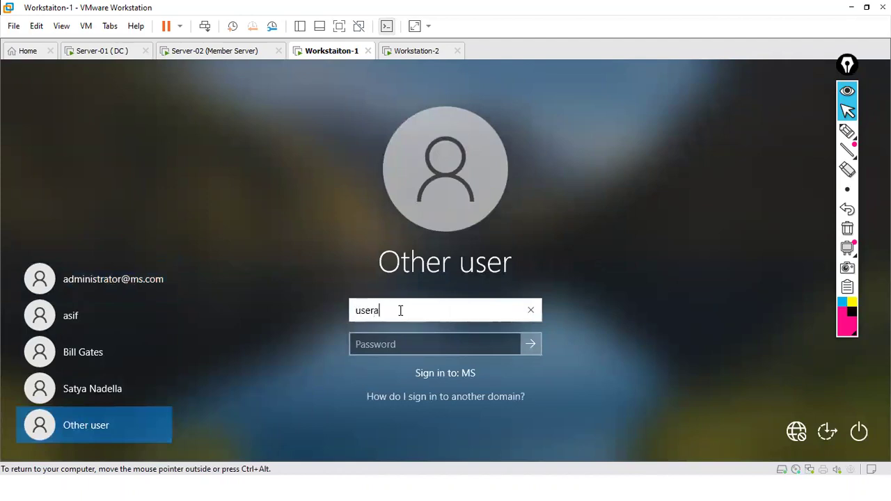
key(Tab)
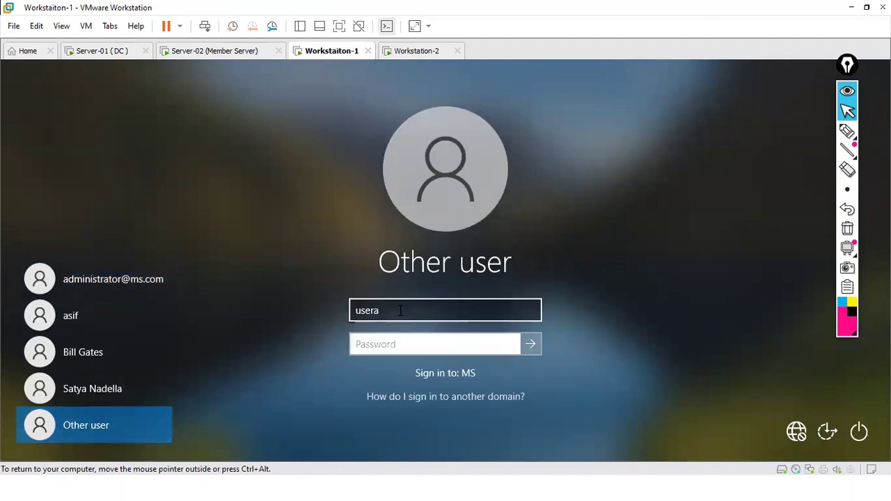
text(123)
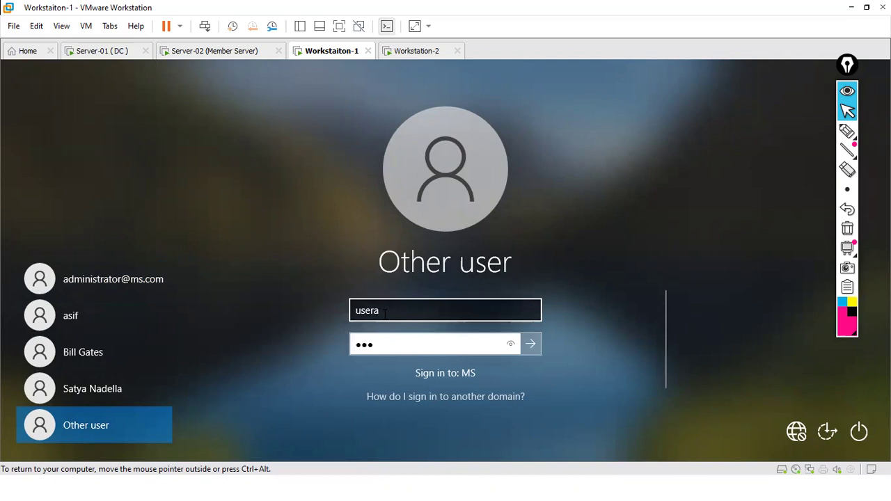
click(533, 344)
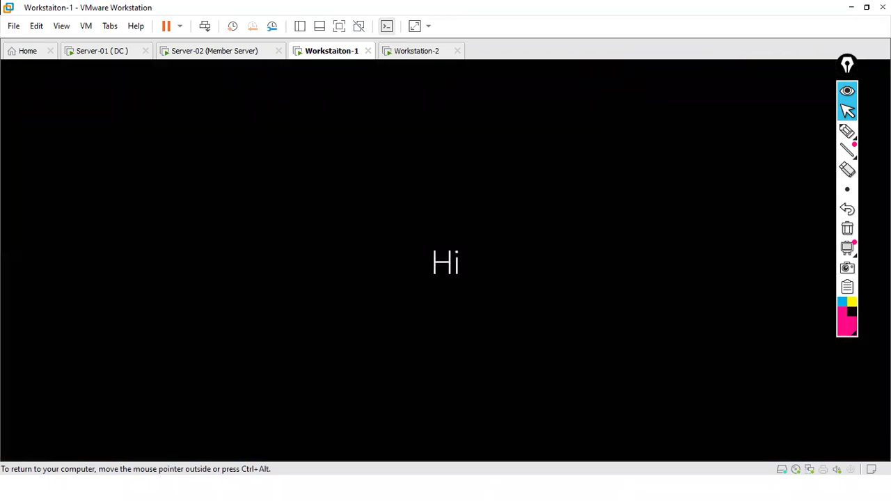
Step: Wait through User A's first-logon setup screens on Workstation-1, clicking into the VM to capture input
click(846, 132)
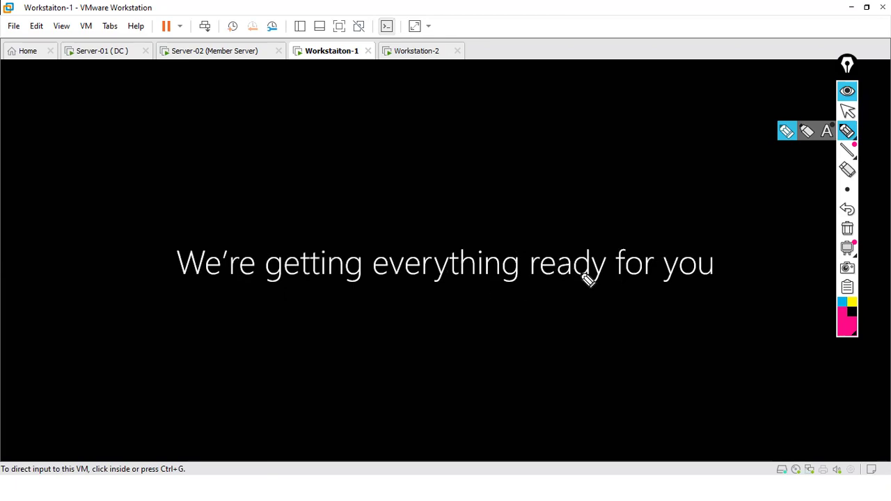
click(847, 111)
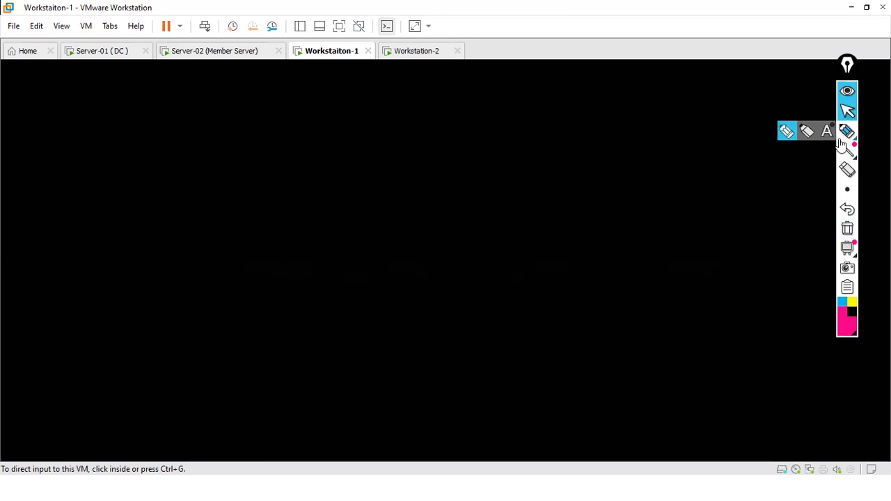
click(847, 111)
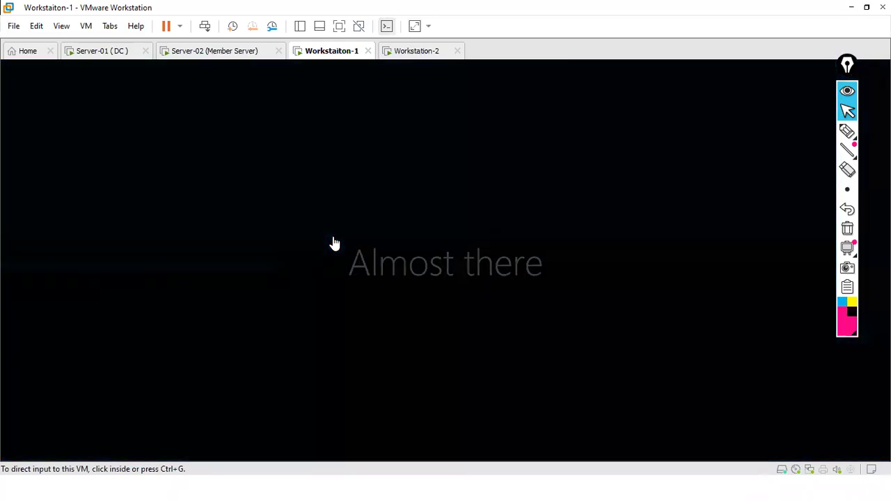
click(416, 177)
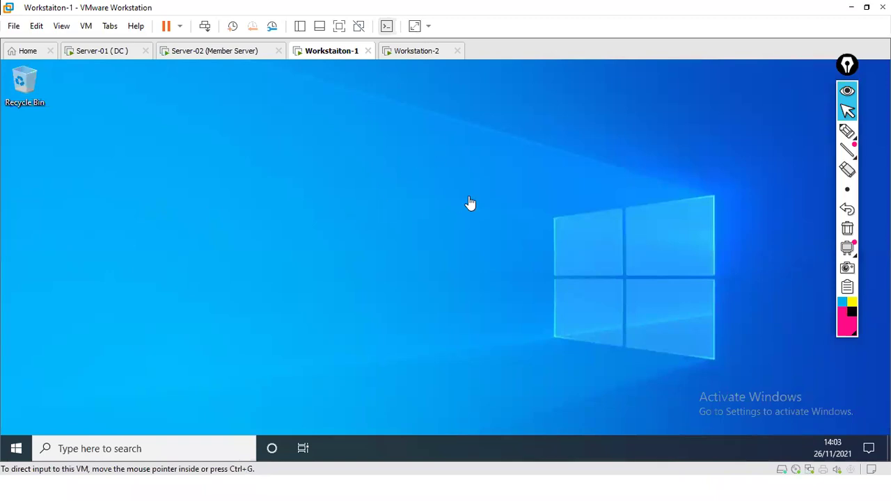
Step: Open Windows Settings from the quick admin menu in Workstation-1 and maximise it
click(845, 130)
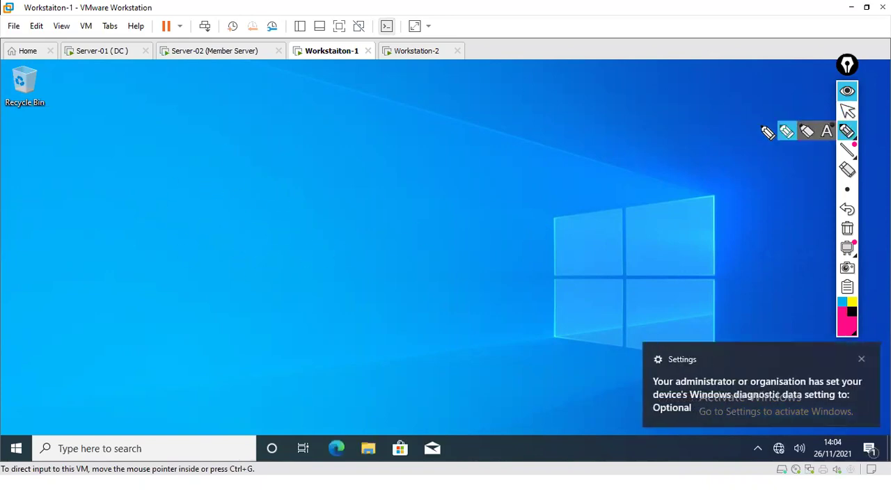
click(847, 111)
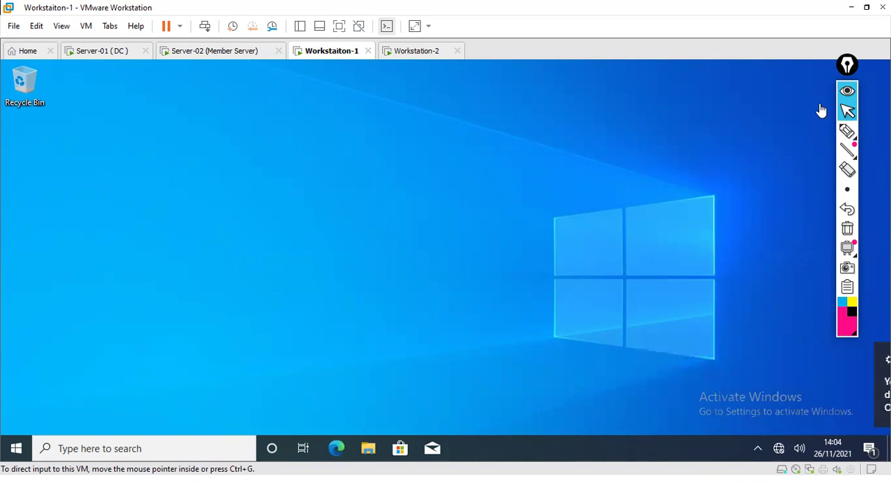
click(557, 171)
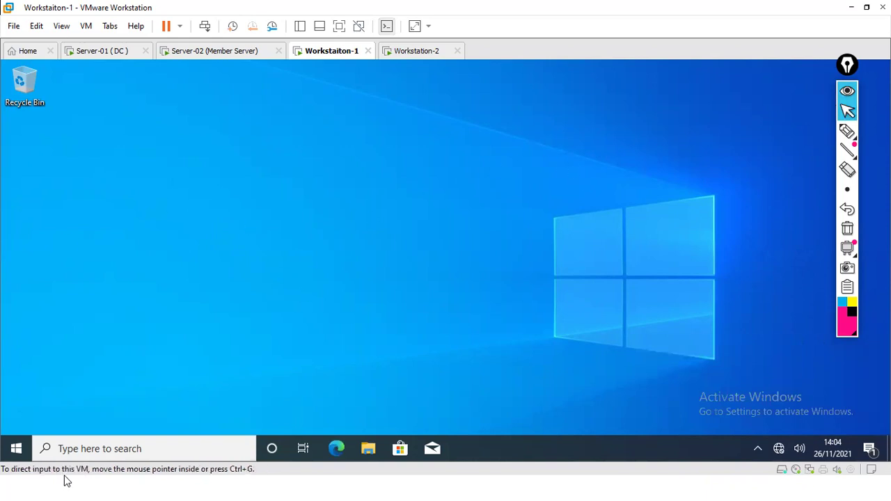
right_click(23, 453)
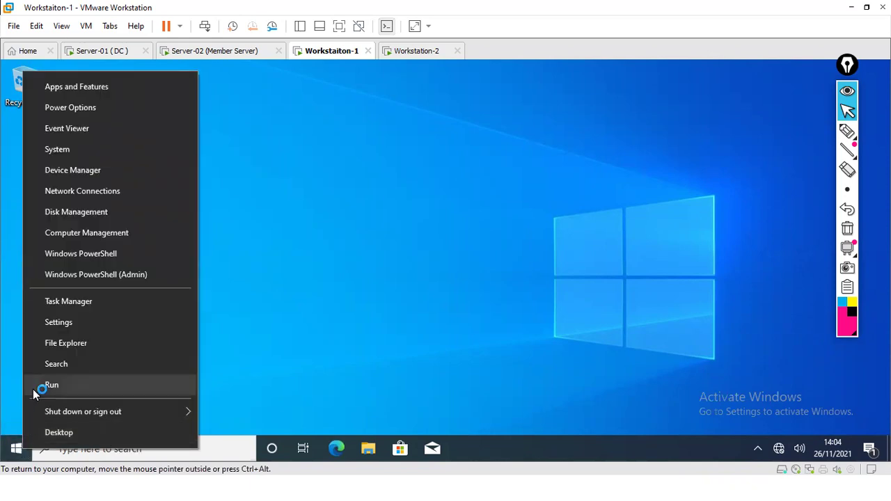
click(60, 322)
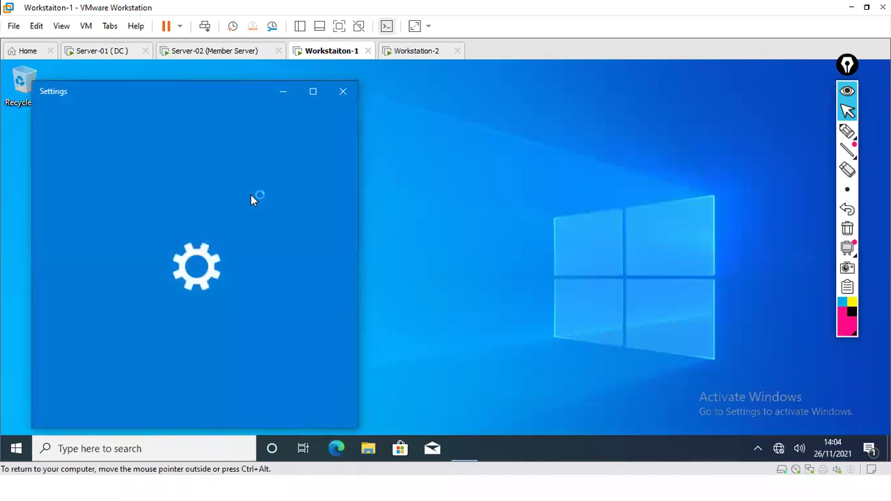
click(313, 93)
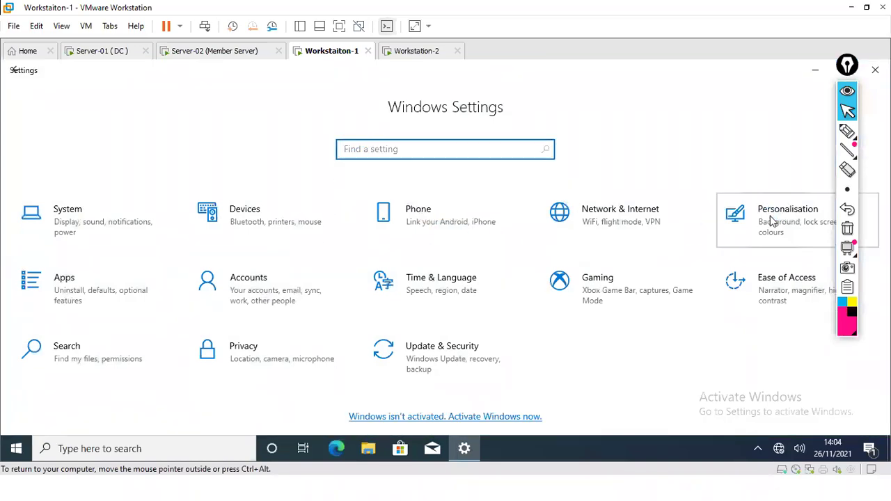
Step: In Personalisation > Themes desktop icon settings, enable Computer, User's Files, Network and Control Panel
click(771, 221)
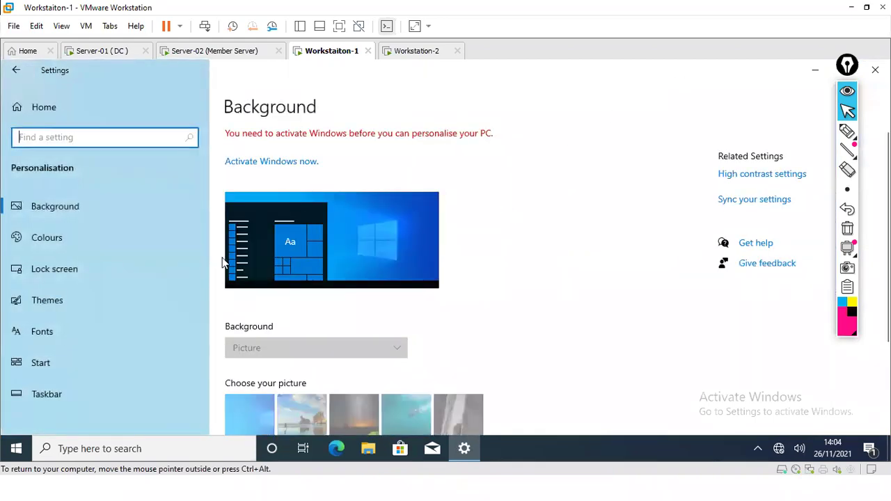
click(60, 300)
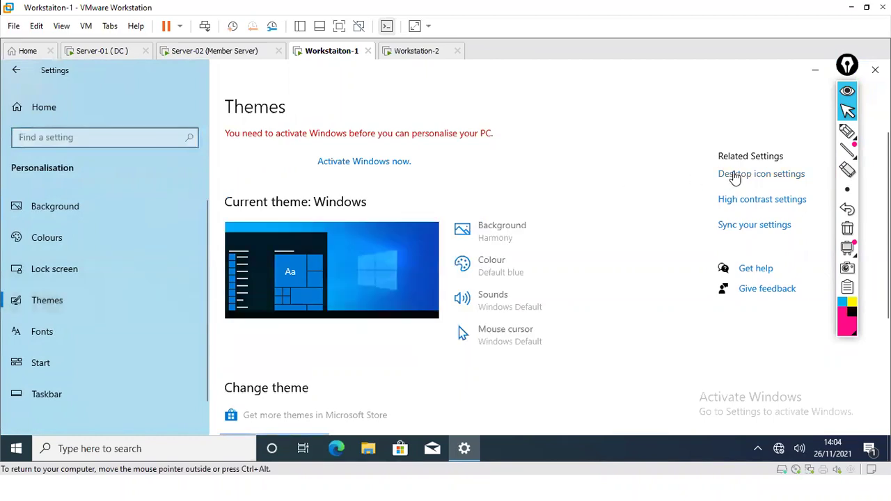
click(738, 177)
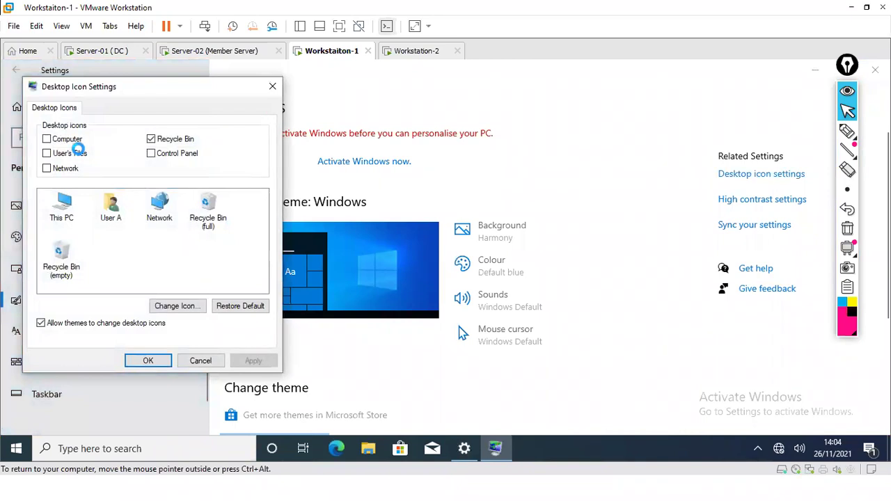
click(47, 140)
click(47, 153)
click(46, 169)
click(152, 155)
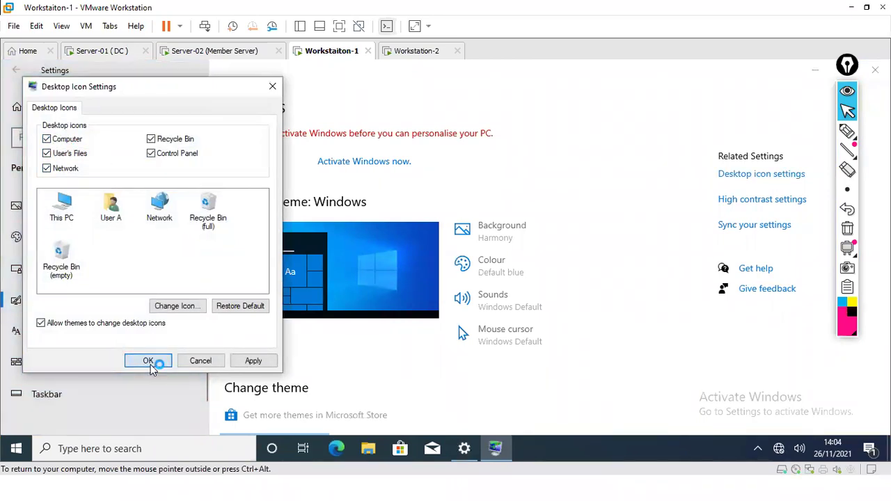
click(155, 362)
Step: Return to the Workstation-1 VM and minimise Settings to reveal the new desktop icons
click(852, 8)
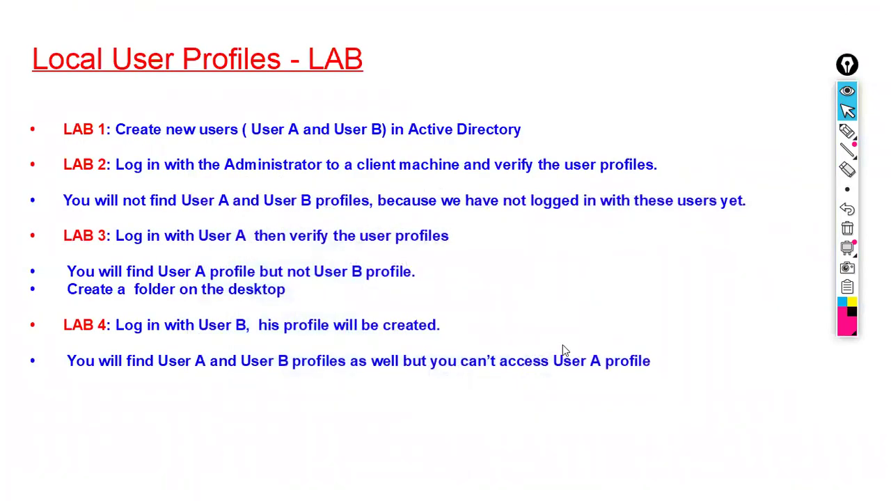
key(super)
mouse_move(527, 487)
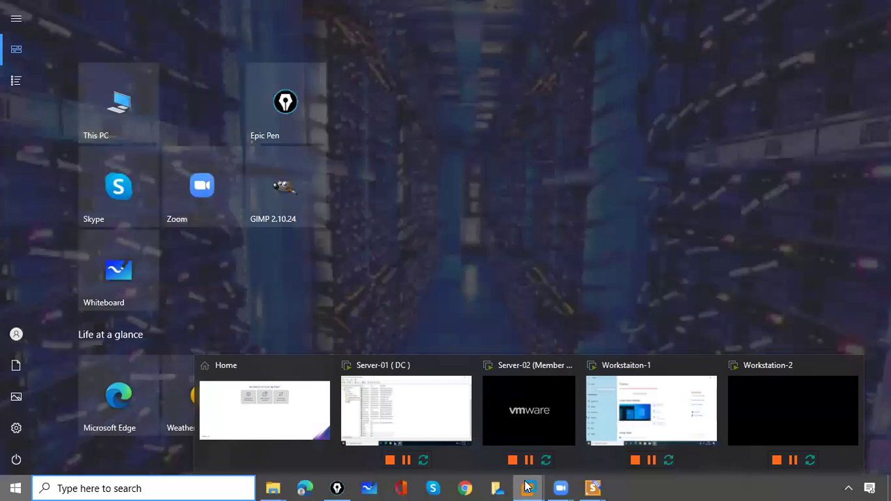
click(644, 414)
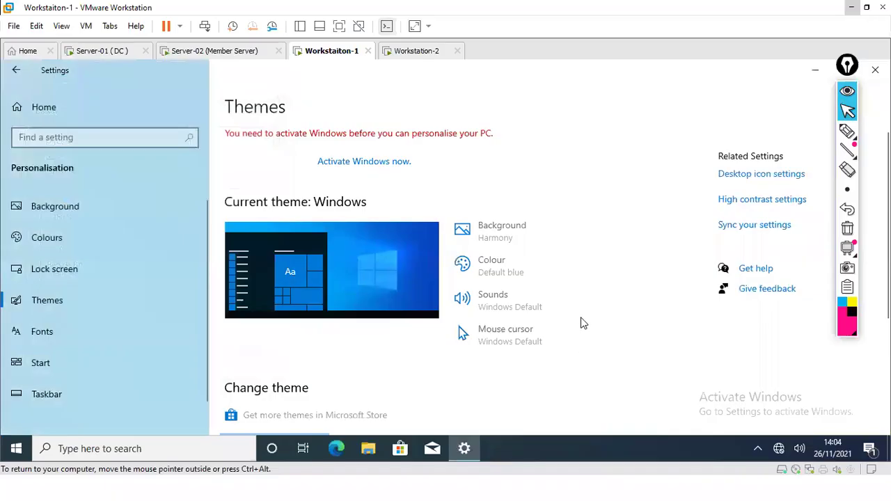
click(816, 75)
click(774, 112)
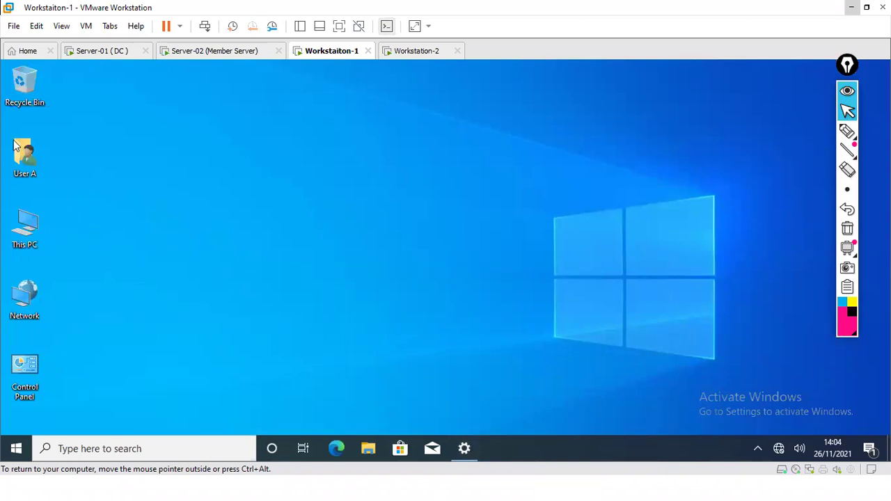
Step: Glance at User A's profile folder, then browse This PC > Local Disk (C:) > Users
click(28, 164)
key(Return)
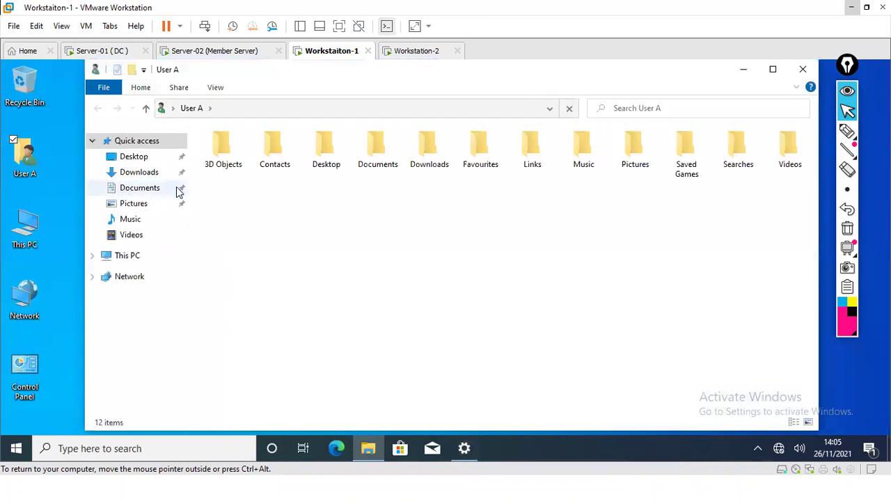
click(803, 70)
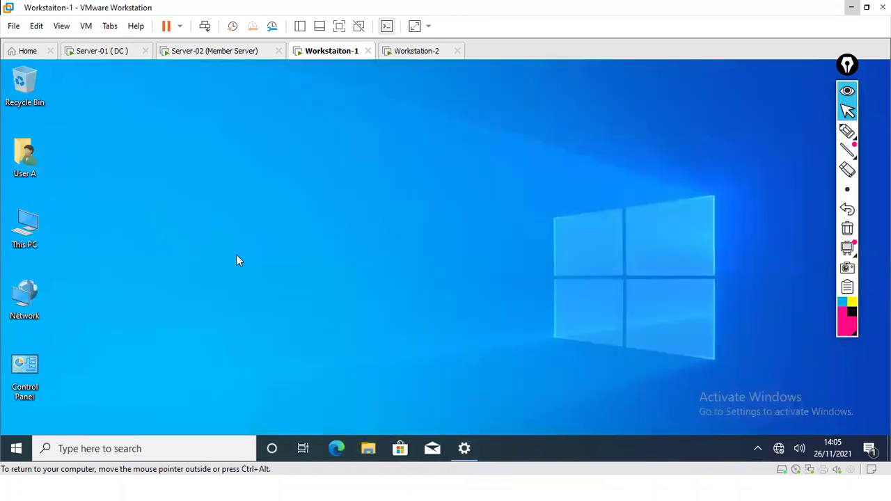
double_click(26, 241)
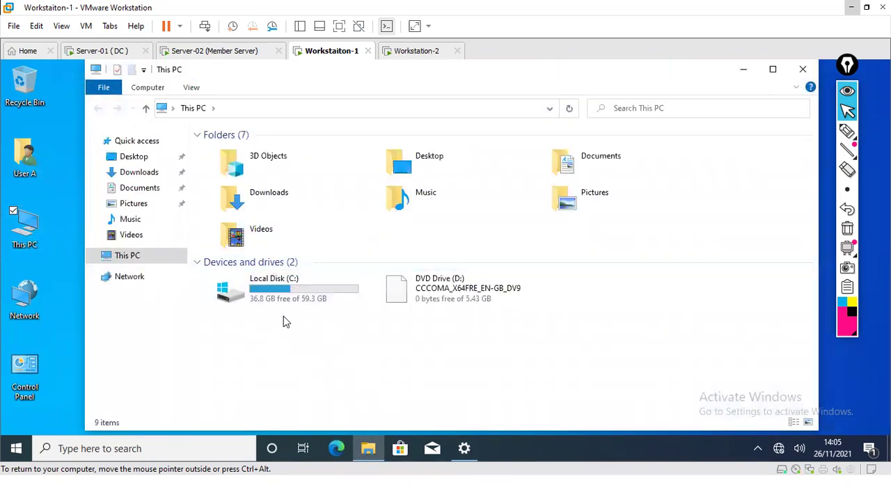
double_click(288, 297)
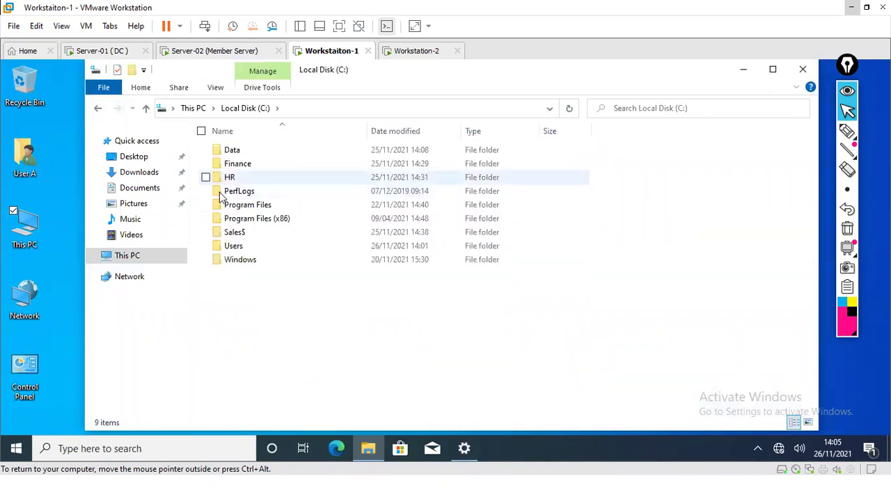
double_click(239, 247)
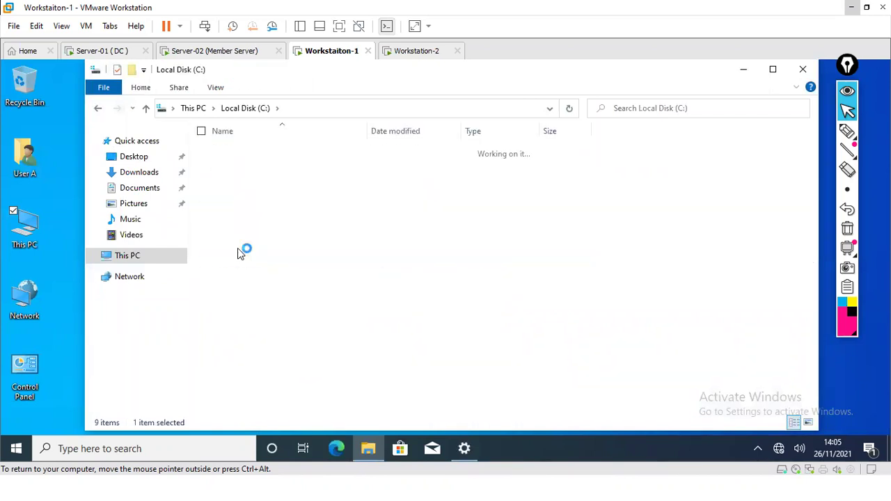
Step: Underline User A's profile folder with red pen ink, then erase the annotation
click(848, 131)
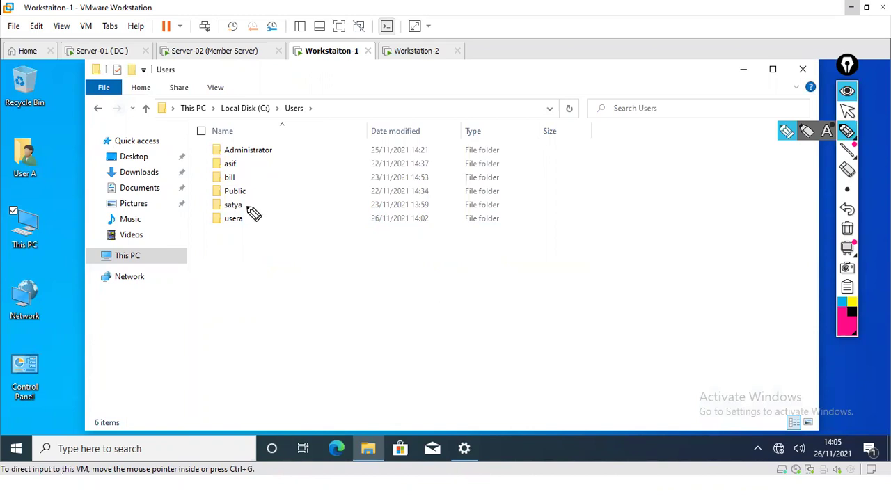
drag(224, 227, 242, 226)
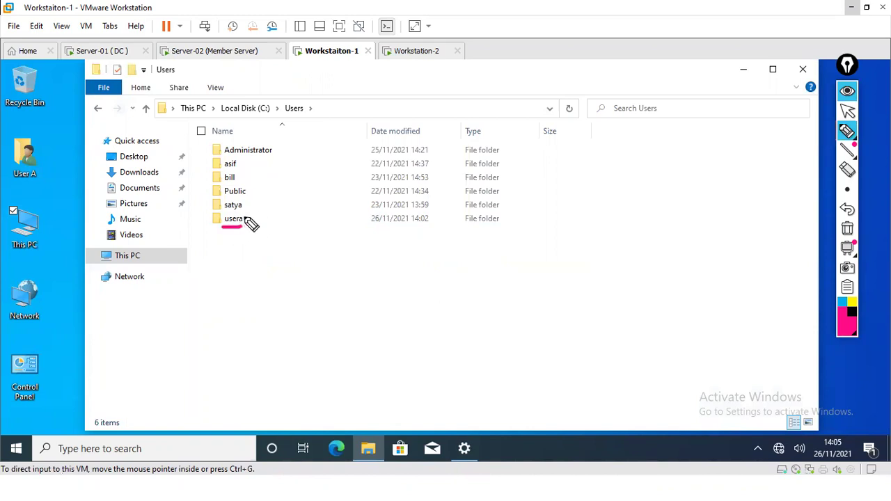
click(847, 229)
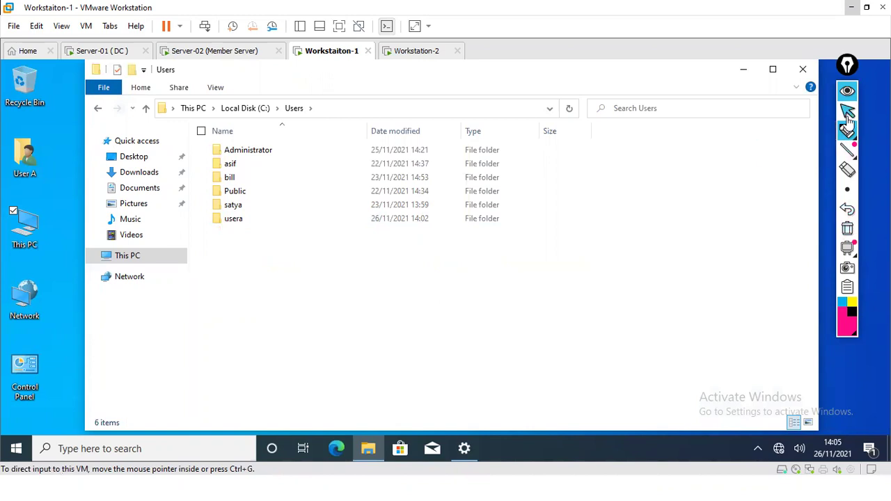
click(847, 110)
Step: Open the usera profile folder, return to Users, and select another user's profile folder
double_click(233, 220)
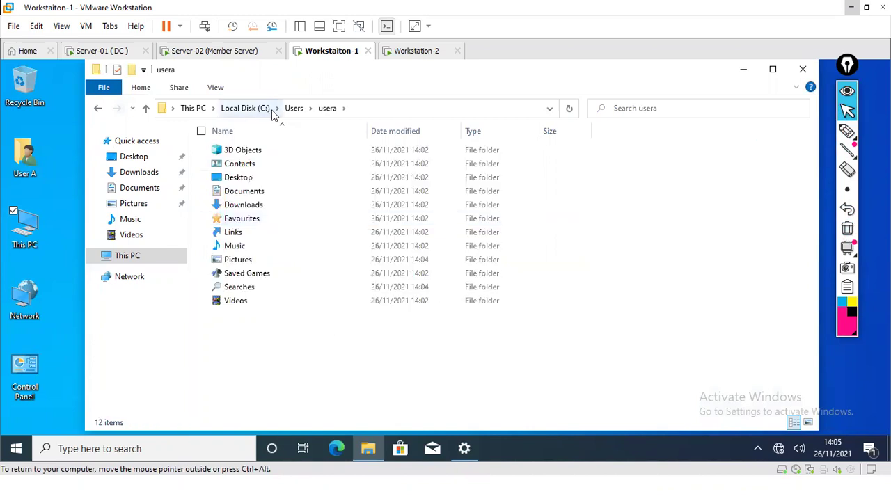
click(295, 109)
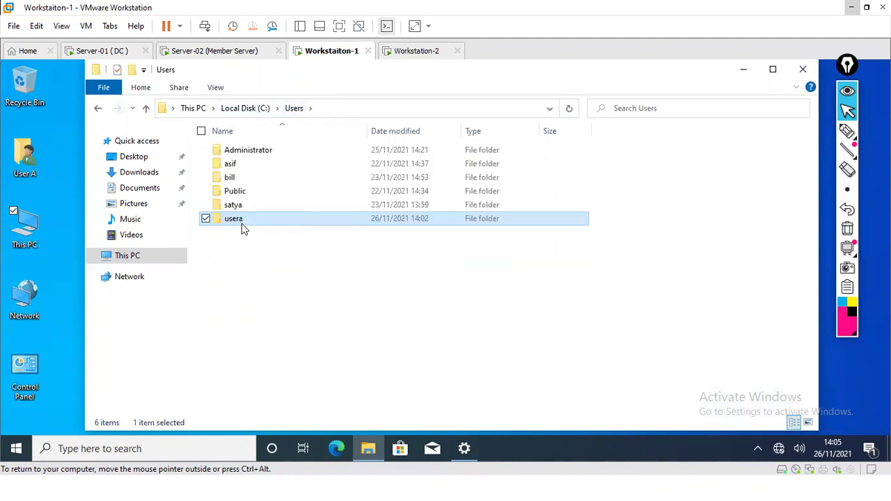
click(261, 306)
click(234, 207)
double_click(234, 206)
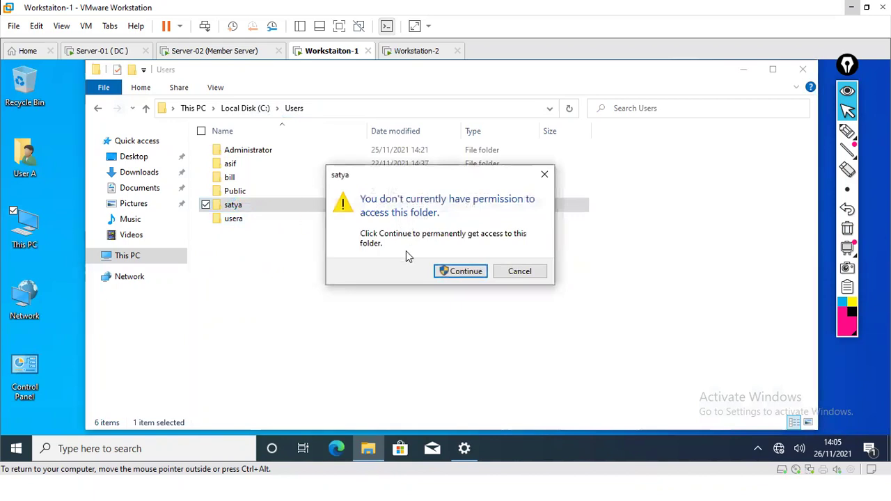
click(461, 272)
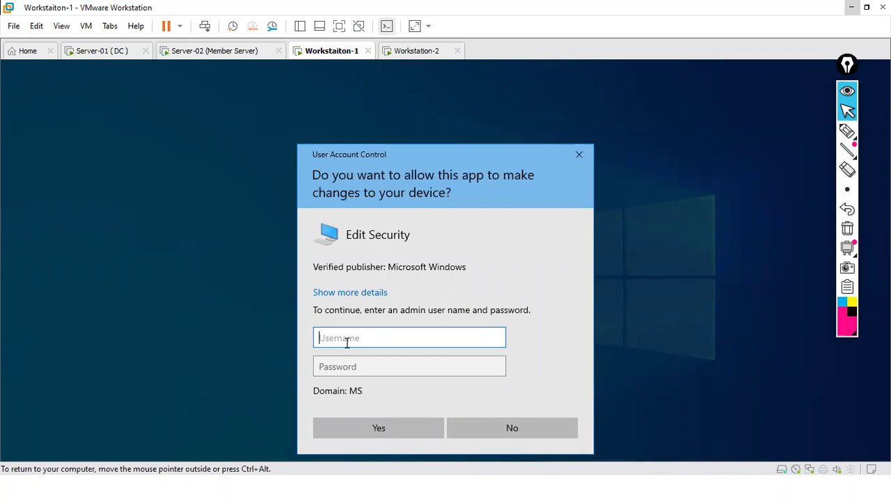
text(usera)
key(Tab)
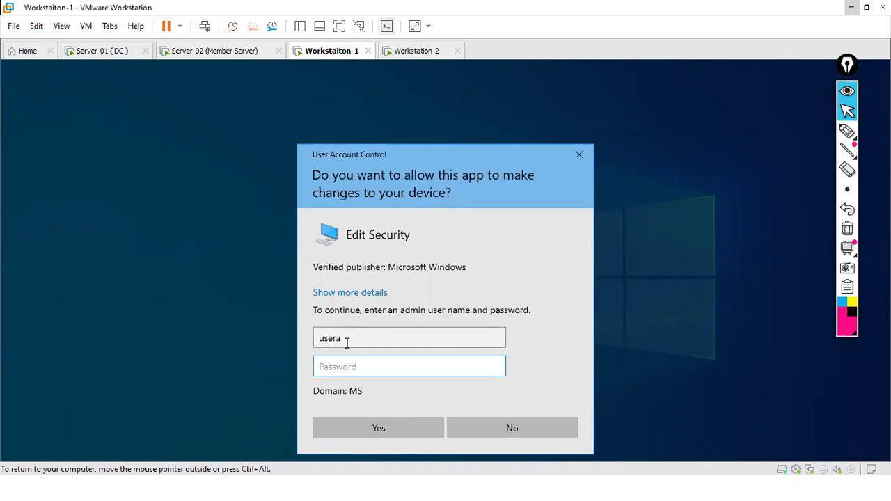
text(•••)
click(380, 432)
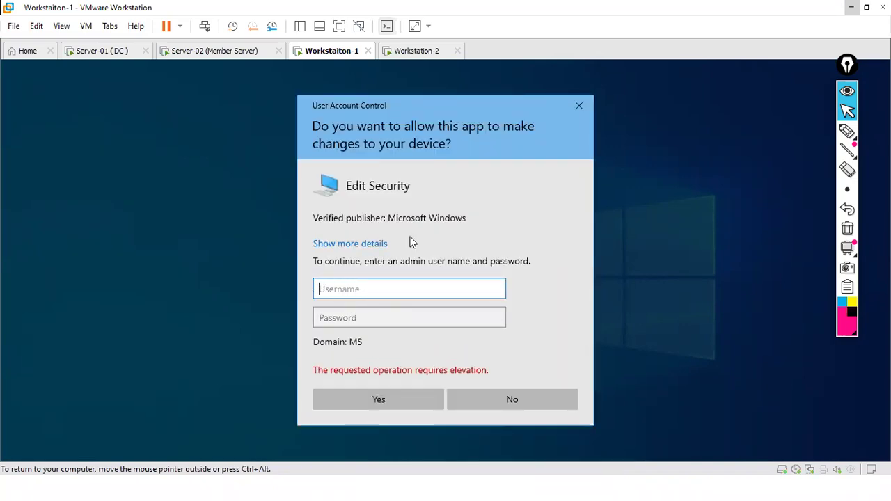
click(579, 106)
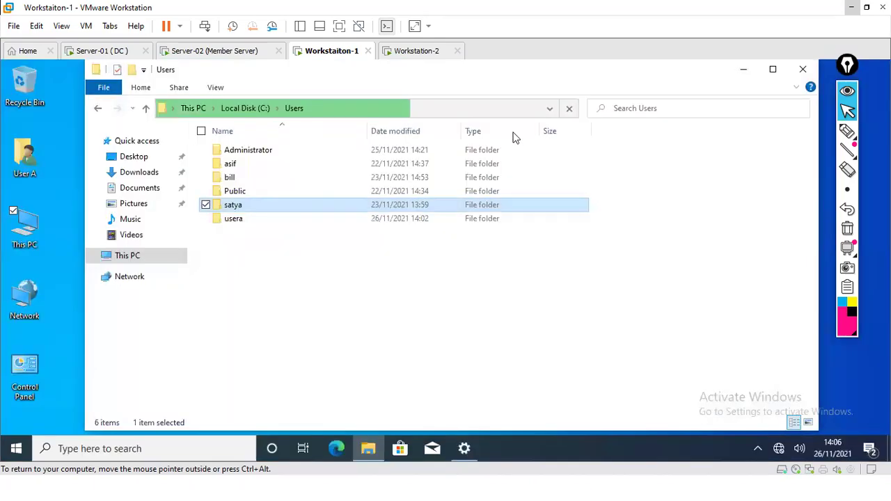
click(279, 296)
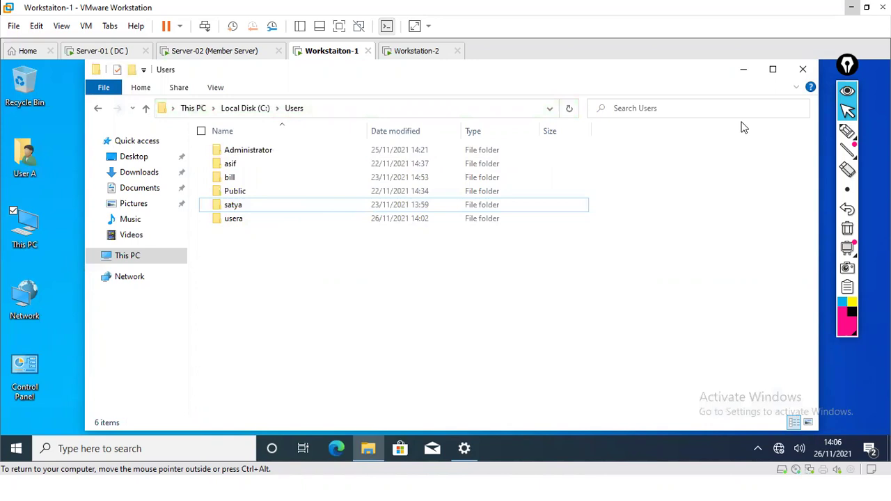
Step: Close the Users window and create a new desktop folder named Datafolder
click(809, 70)
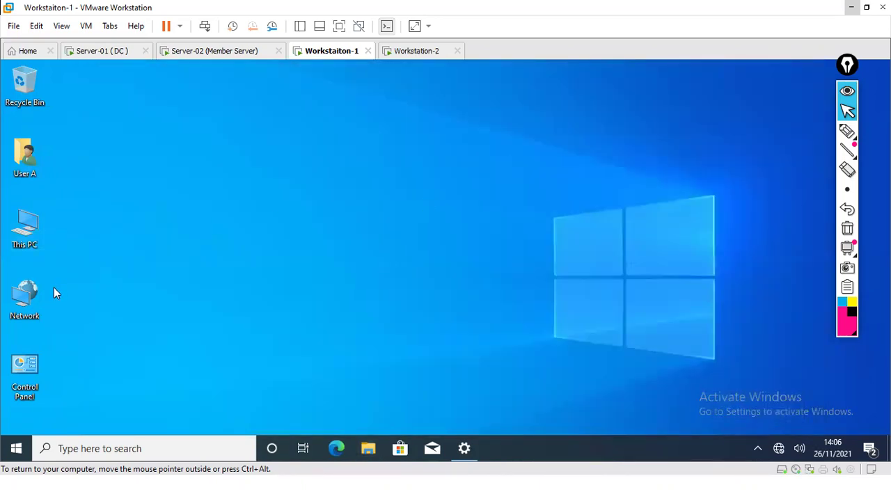
right_click(69, 204)
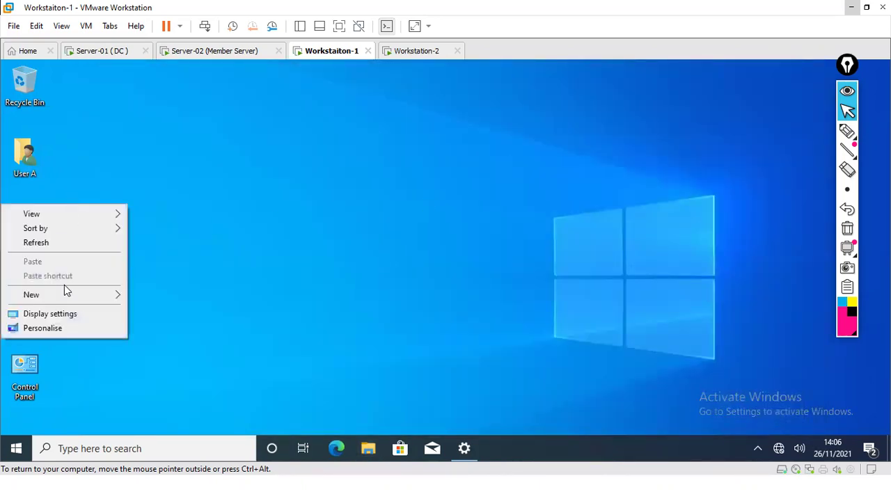
mouse_move(69, 299)
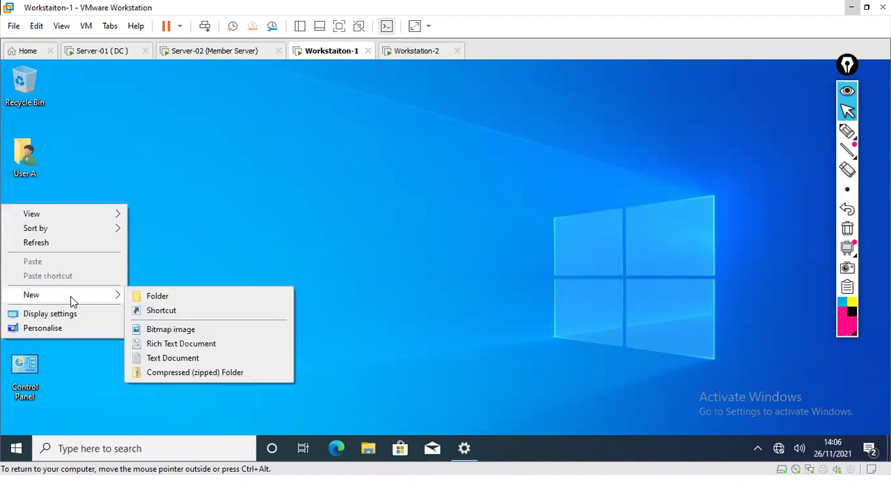
click(151, 298)
text(D)
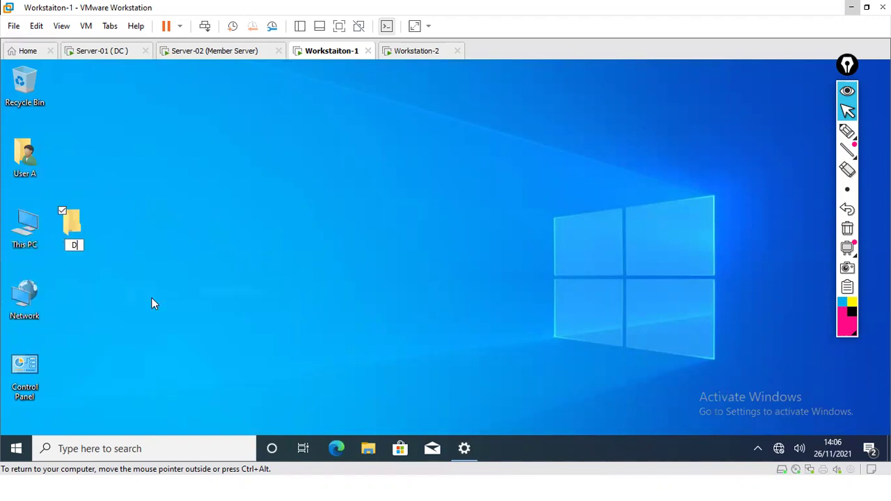
text(atafolder)
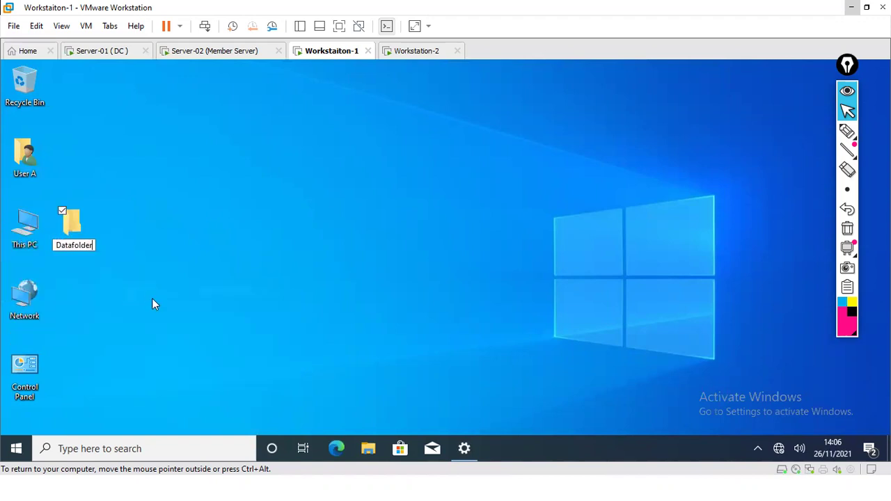
key(Return)
click(102, 283)
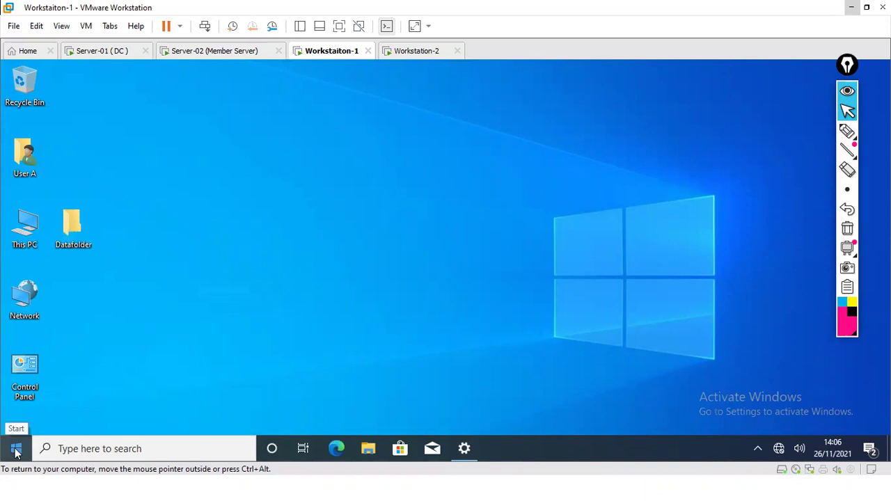
Step: Sign out of User A's session from the Start quick menu
right_click(17, 453)
mouse_move(122, 410)
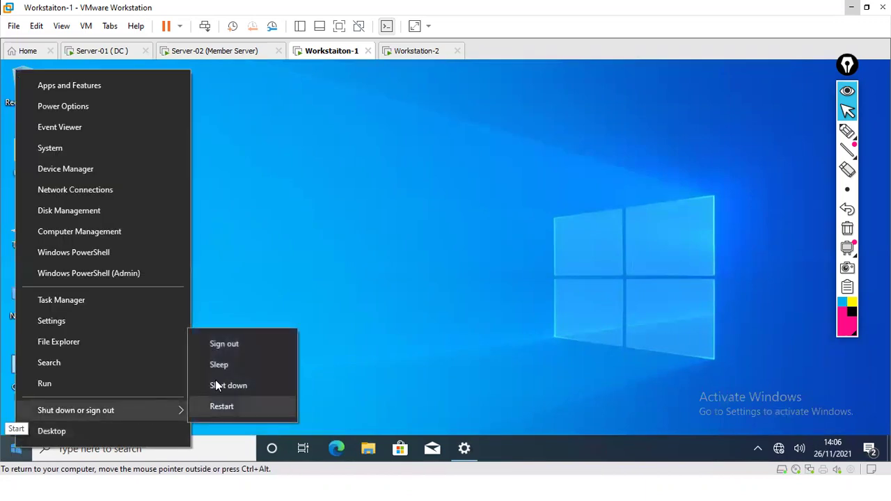
click(219, 344)
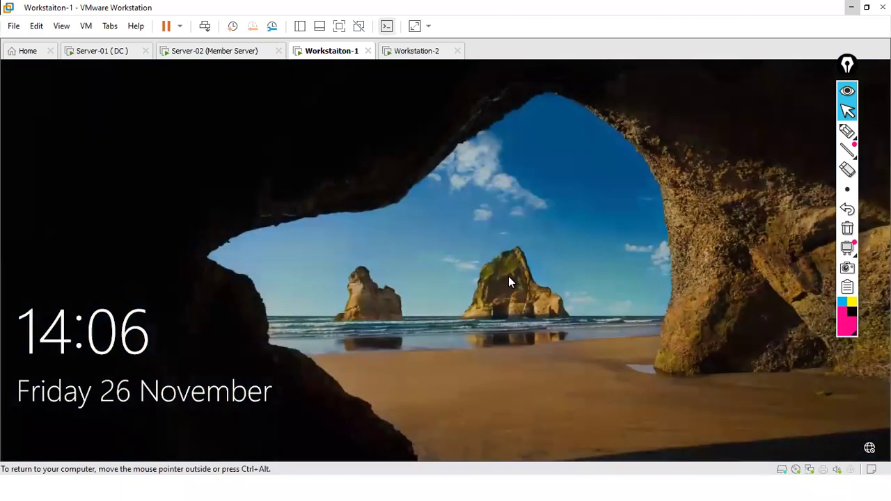
Step: Sign in as Other user with username userb and the account password
click(203, 26)
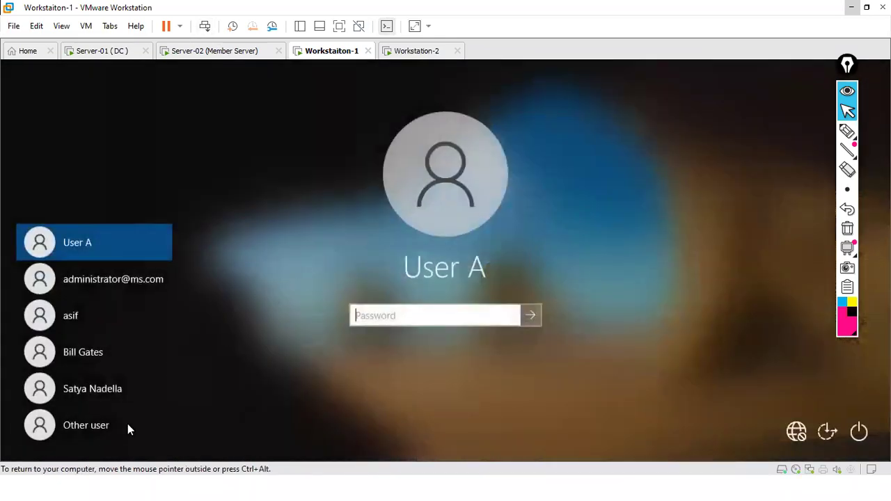
click(99, 421)
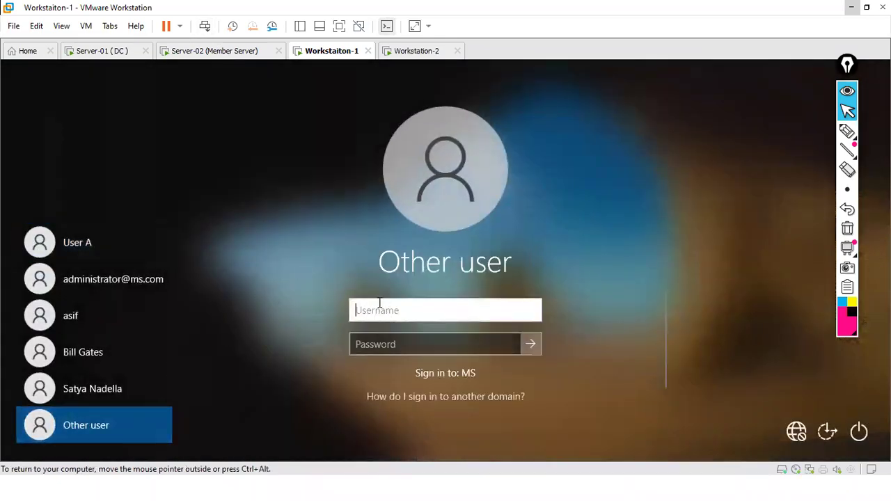
text(userb)
key(Tab)
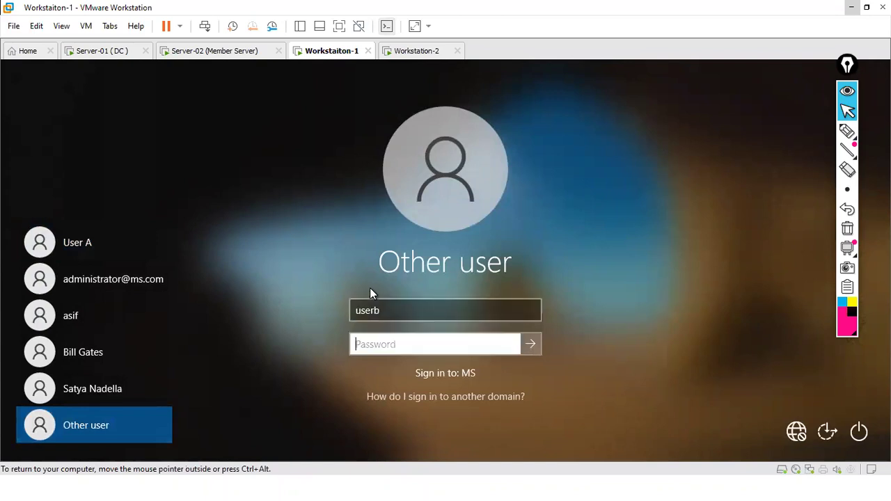
text(P@ssw0rd)
key(Return)
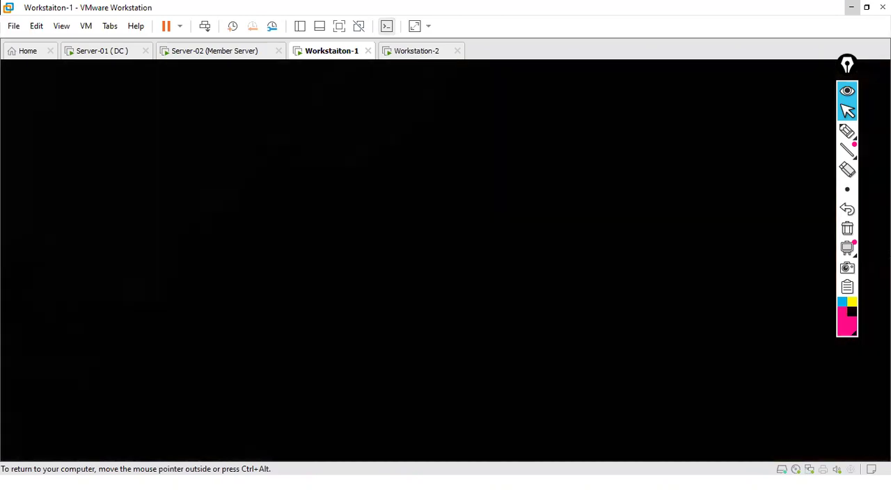
key(ctrl+alt)
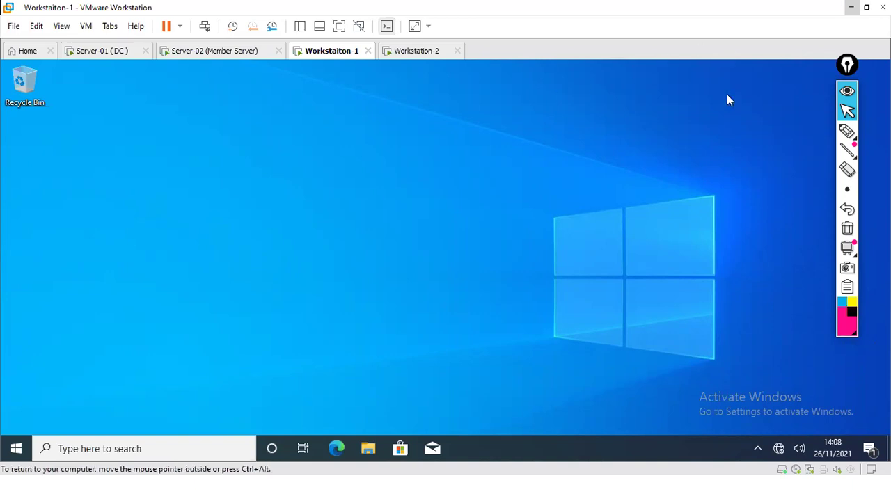
Step: Circle the Recycle Bin with the annotation pen, then erase the ink
click(847, 131)
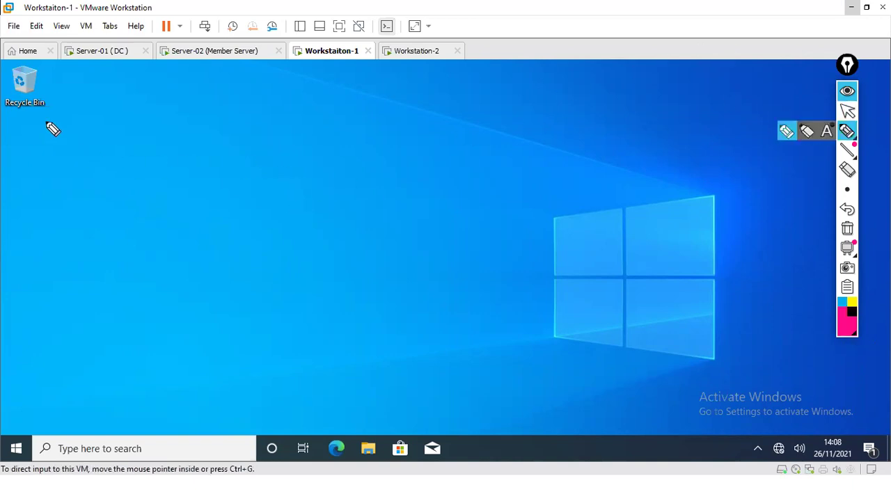
drag(3, 87, 9, 92)
click(848, 229)
click(847, 111)
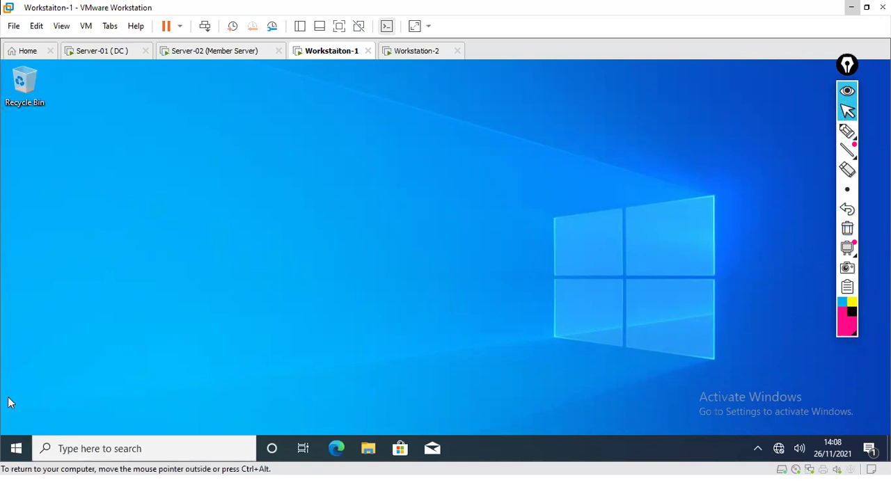
Step: Enable the Computer and user's files desktop icons under Themes > Desktop icon settings, then close Settings
right_click(18, 448)
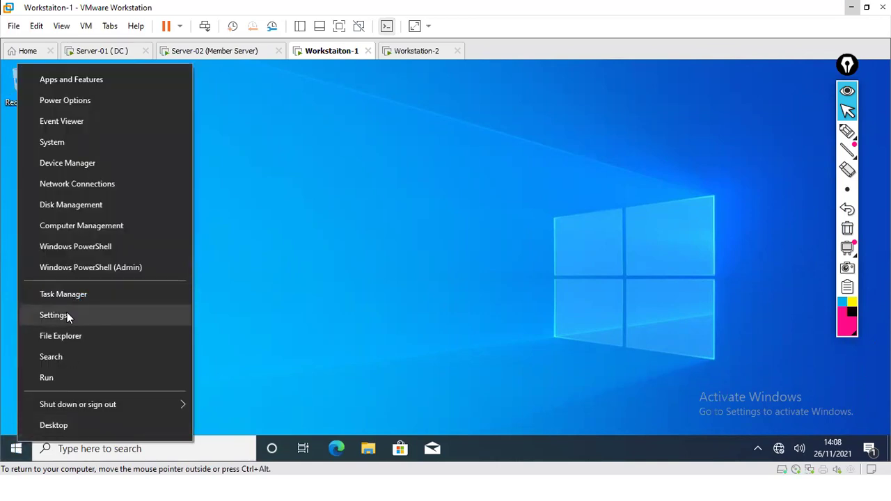
click(55, 315)
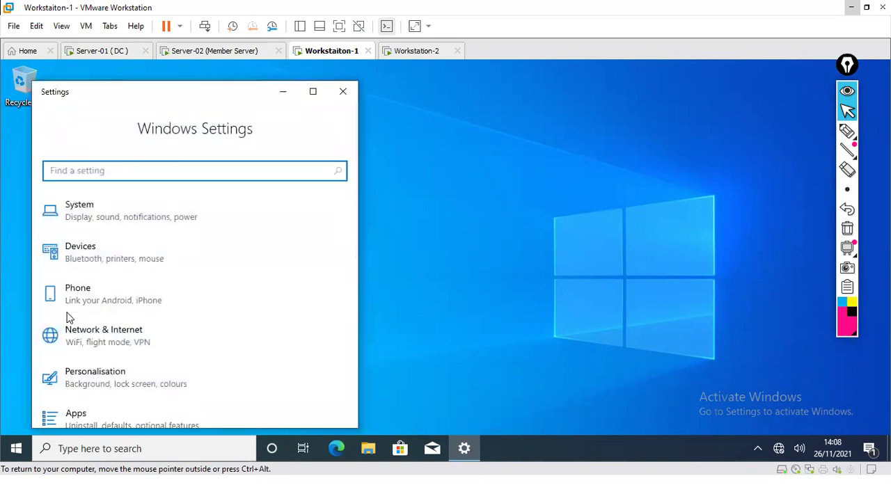
click(313, 91)
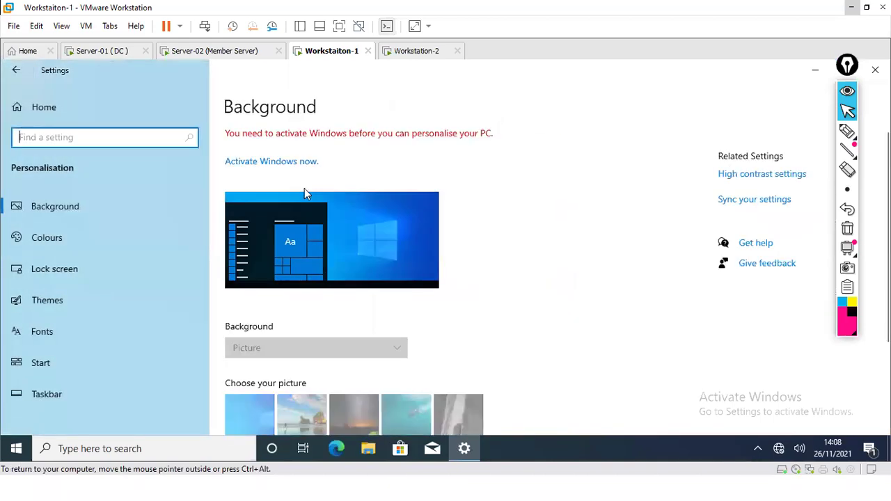
click(42, 307)
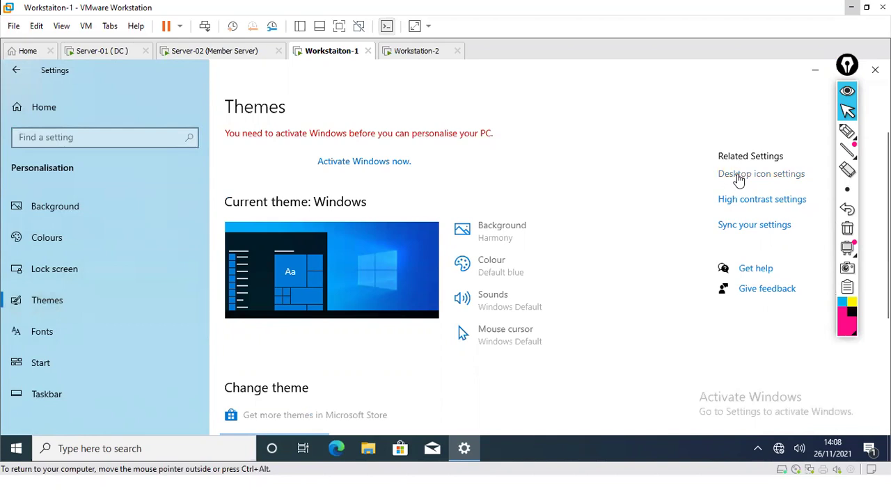
click(739, 177)
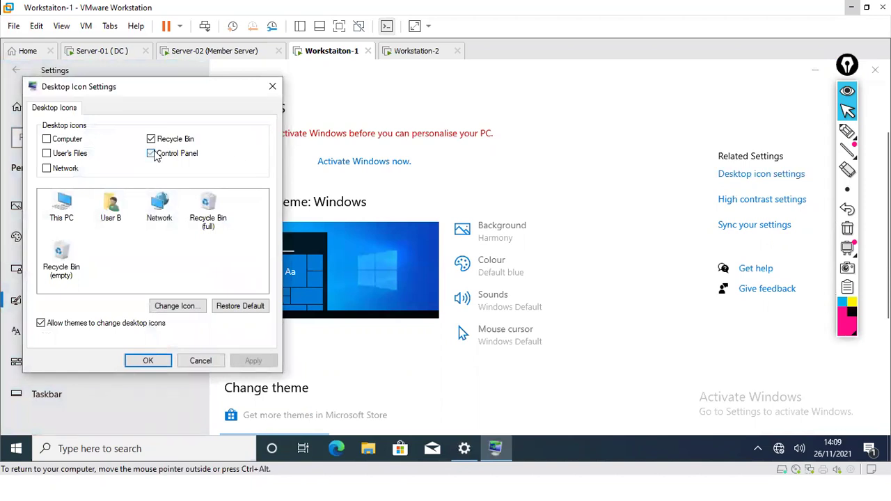
click(47, 139)
click(47, 153)
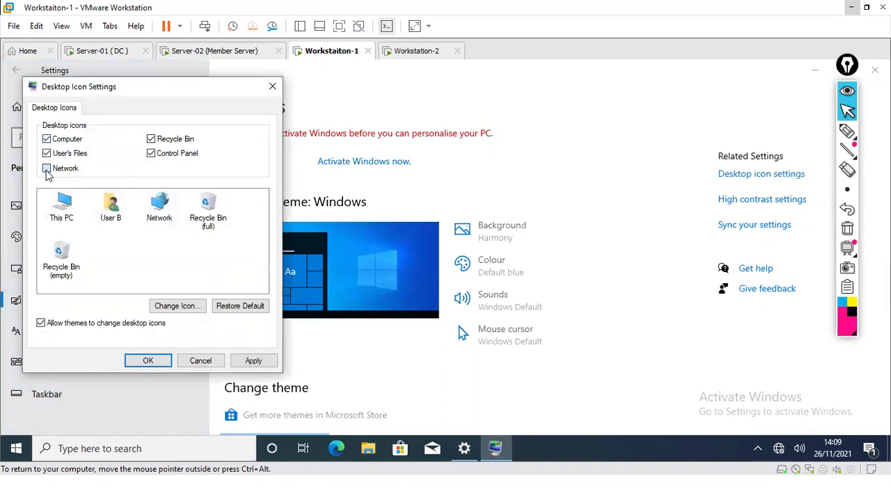
click(149, 362)
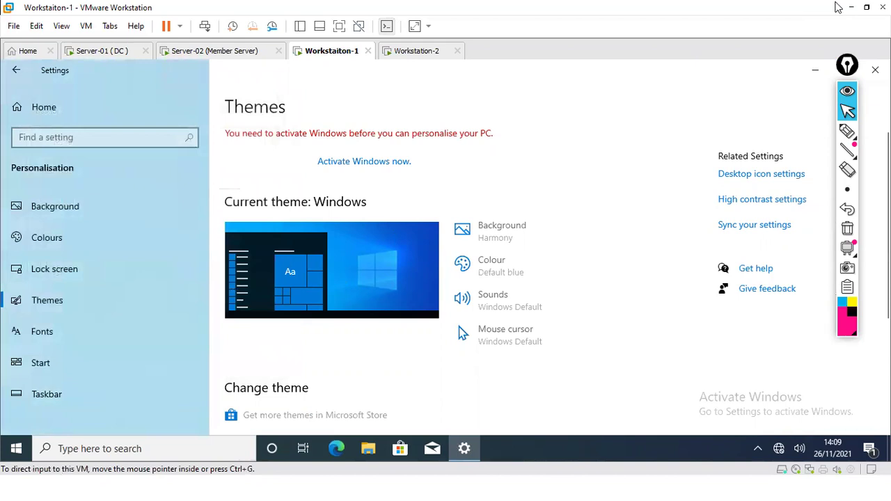
click(875, 70)
click(847, 131)
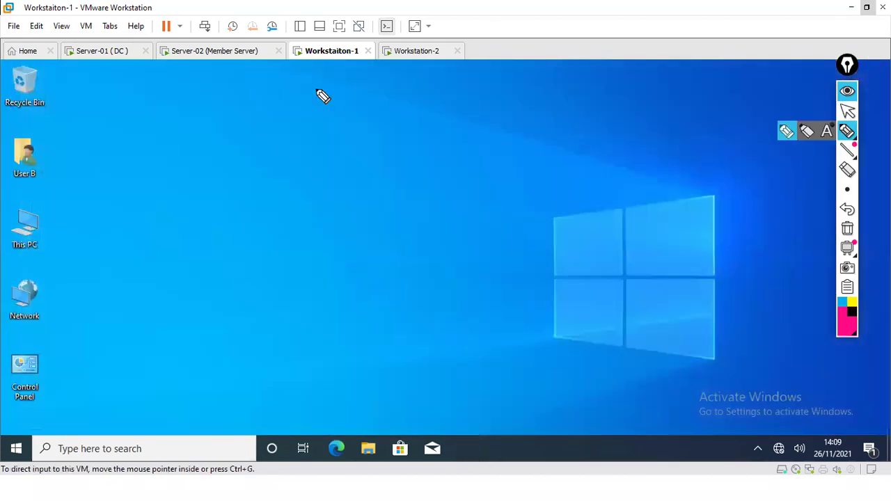
Step: Circle the User B desktop icon with the pen, then erase the ink
mouse_move(16, 134)
mouse_down()
mouse_move(27, 182)
mouse_move(8, 139)
mouse_up()
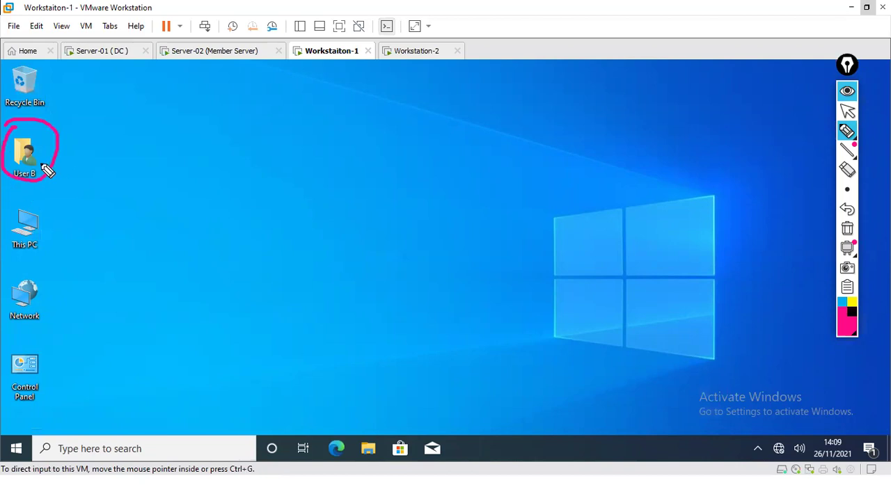
click(847, 228)
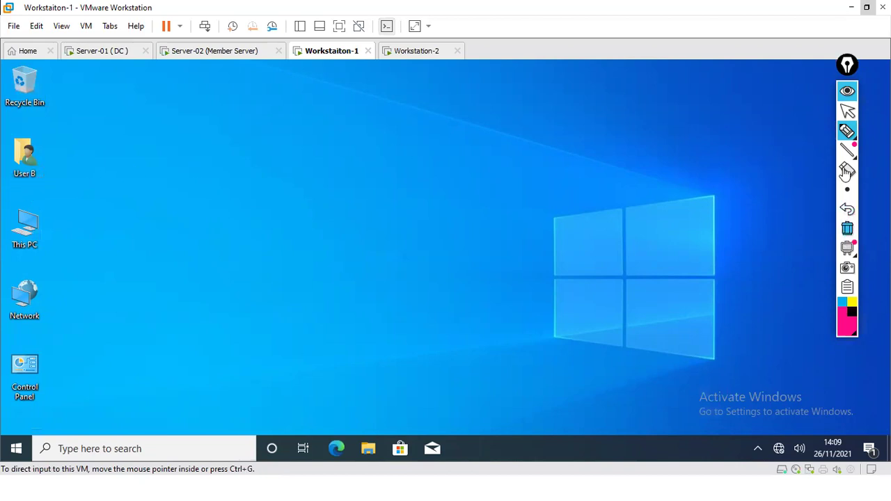
click(847, 110)
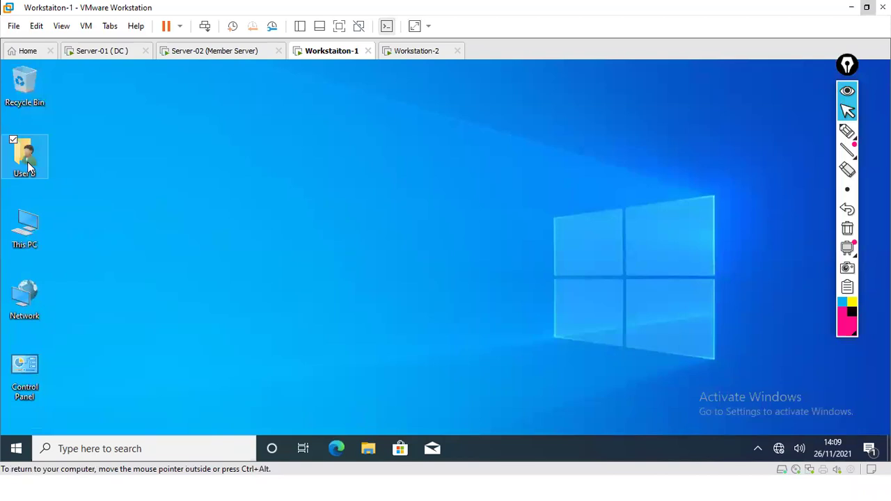
Step: Check User B's folder, then browse This PC > Local Disk (C:) > Users
double_click(28, 167)
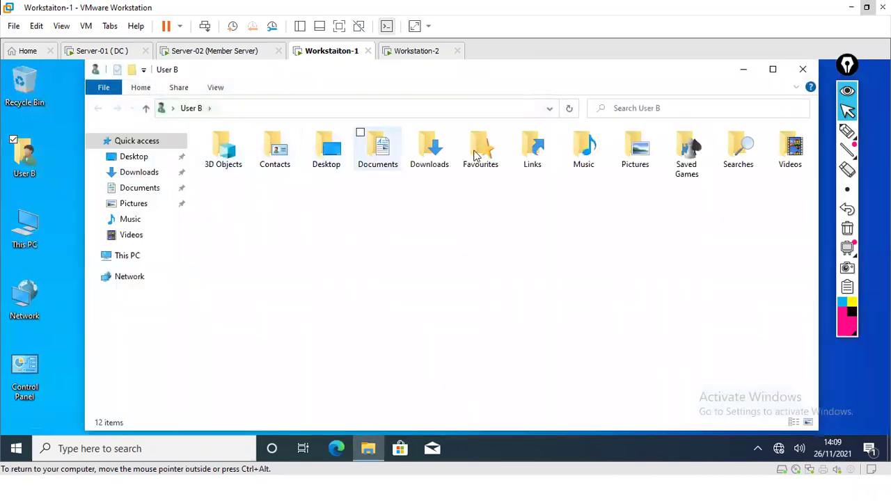
click(802, 70)
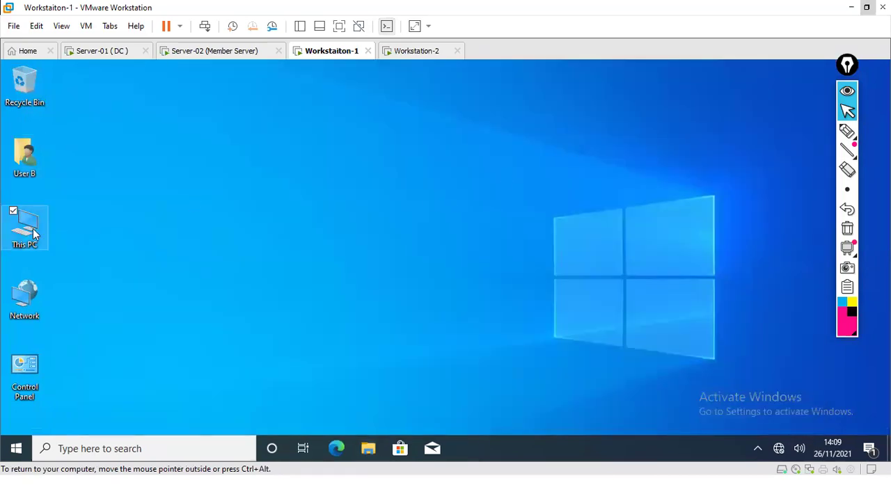
double_click(28, 229)
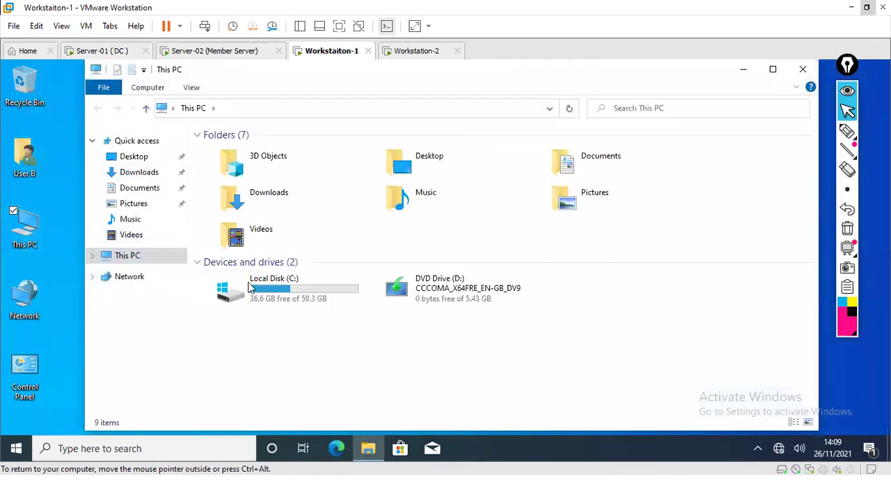
double_click(293, 292)
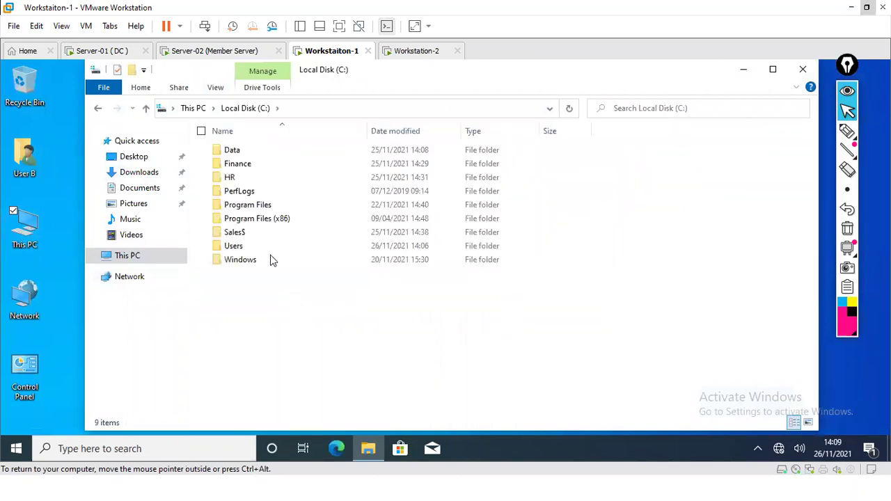
double_click(247, 247)
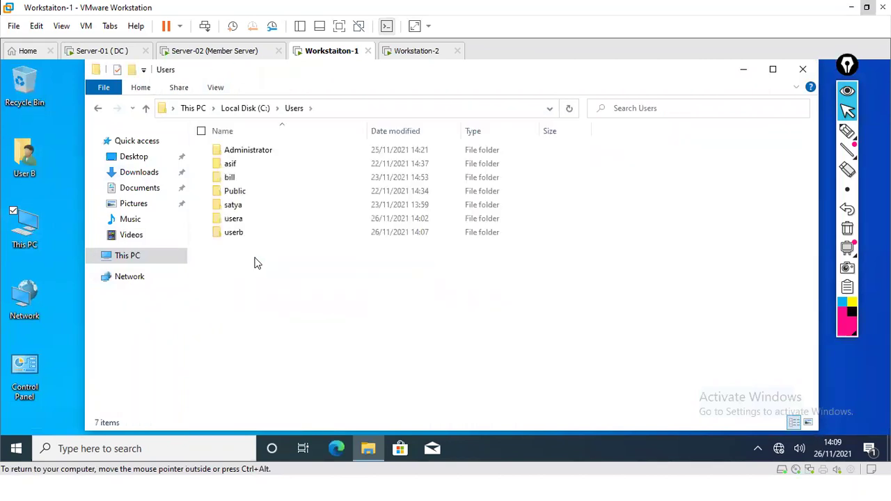
Step: Try opening usera, choose Continue, and decline the administrator credentials prompt
click(237, 226)
double_click(238, 223)
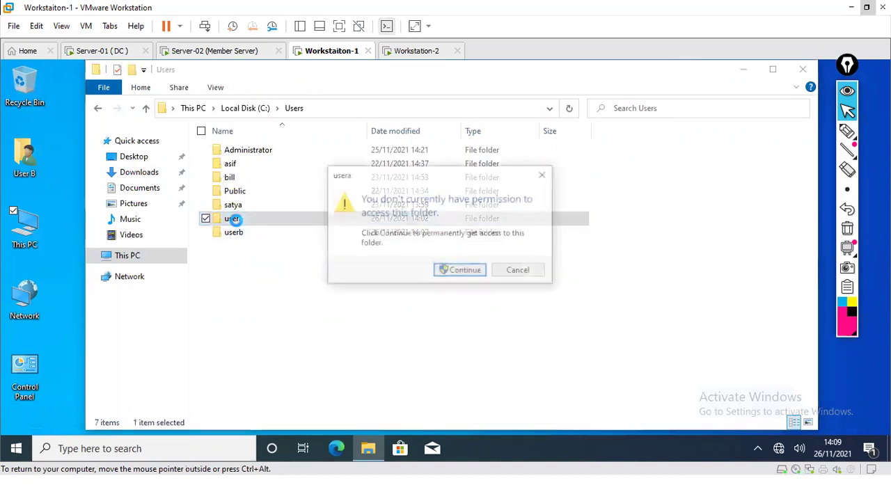
click(451, 270)
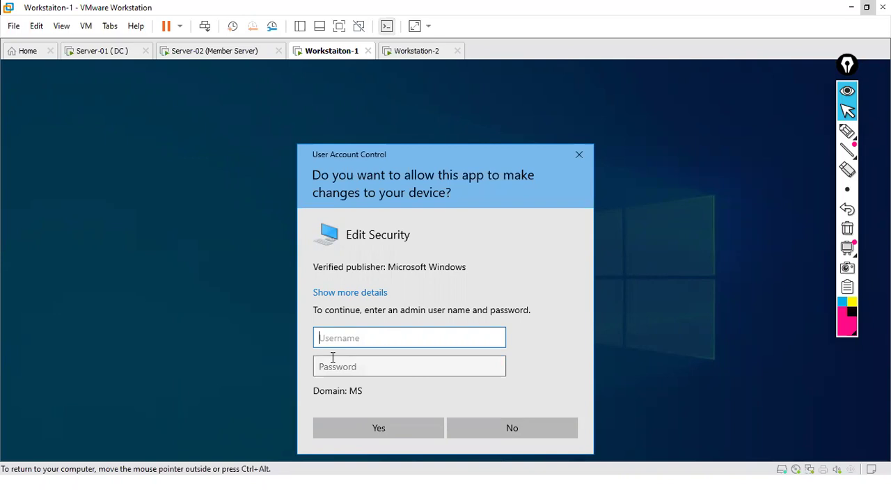
click(486, 433)
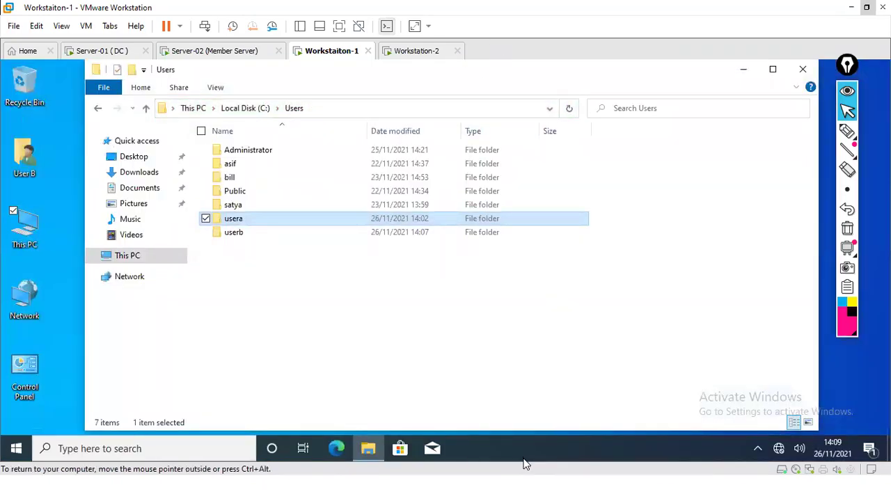
key(super)
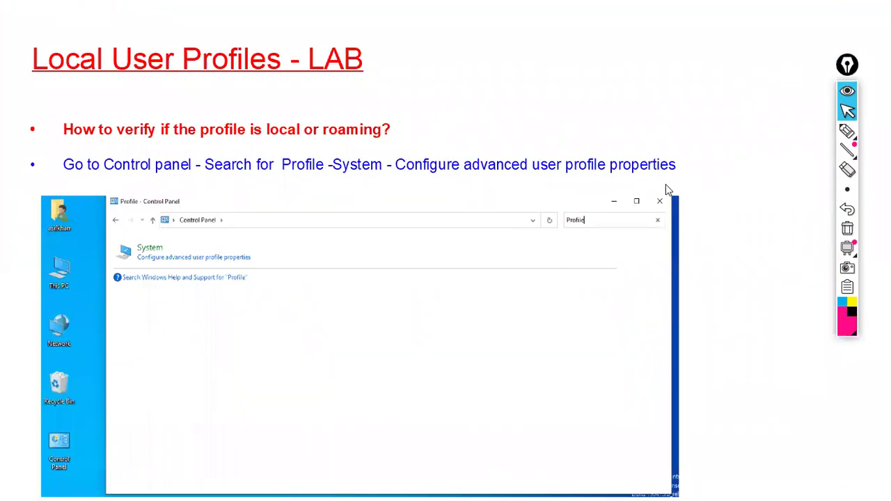
Step: Move to the LAB overview slide in the slide show
key(Right)
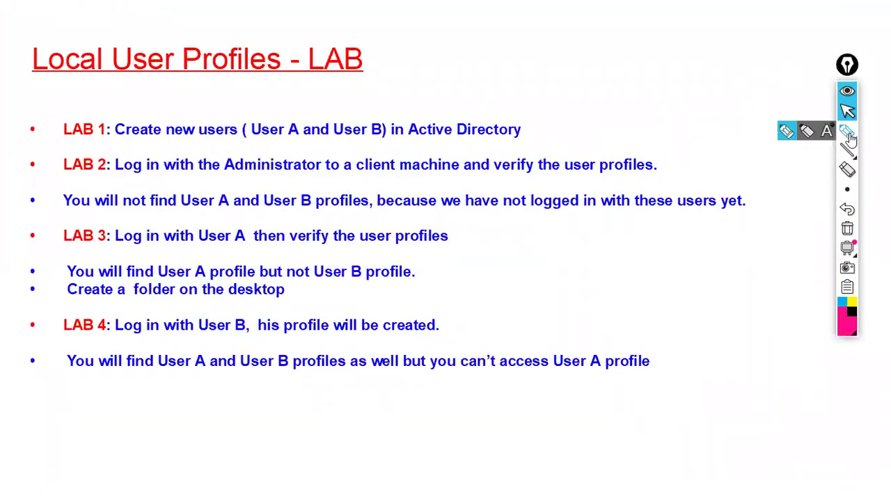
click(847, 131)
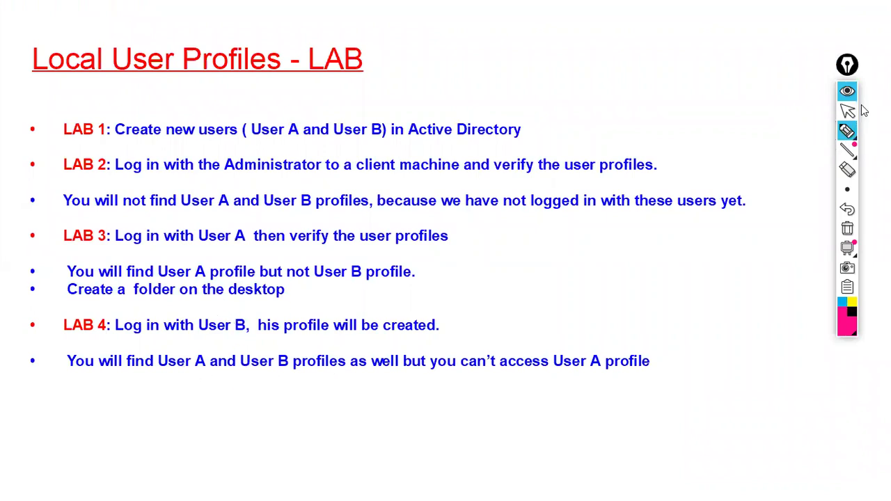
click(847, 111)
Step: On the Control Panel profile slide, mark local/roaming, Control panel, Search for, Profile and Configure, then clear ink
key(Right)
click(847, 131)
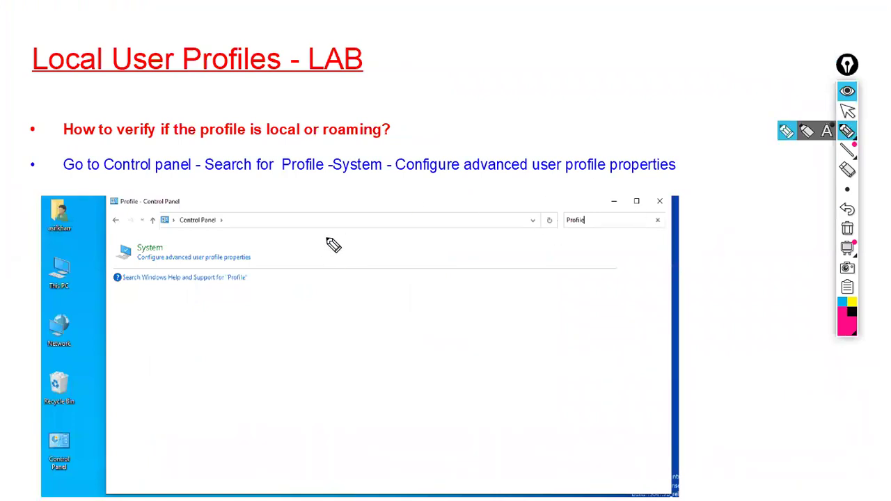
drag(260, 144, 362, 144)
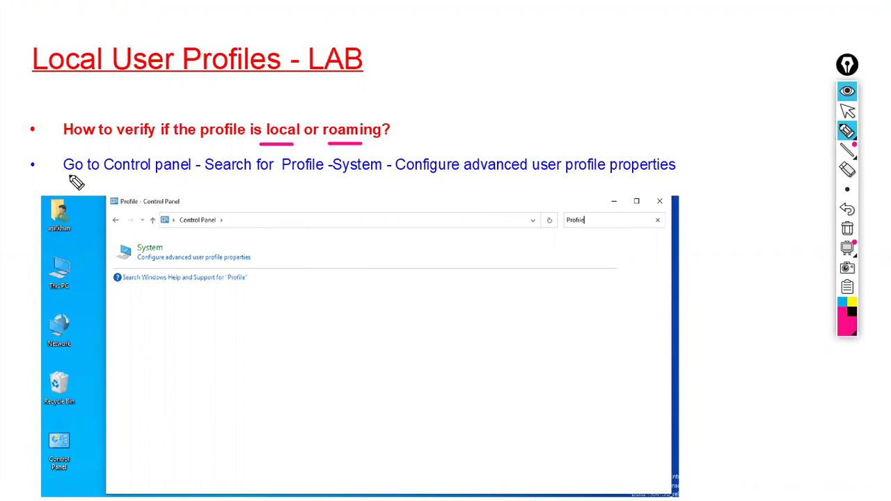
drag(108, 181, 179, 182)
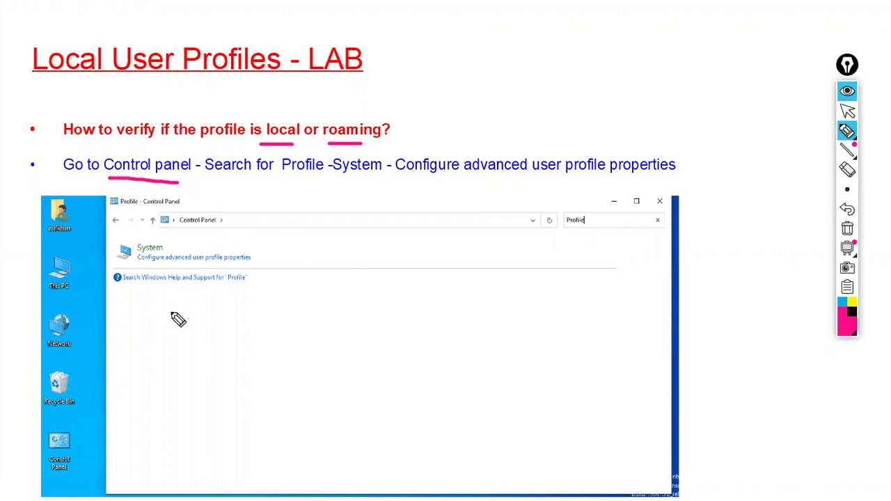
mouse_move(66, 424)
mouse_down()
mouse_move(46, 480)
mouse_move(85, 445)
mouse_move(48, 426)
mouse_up()
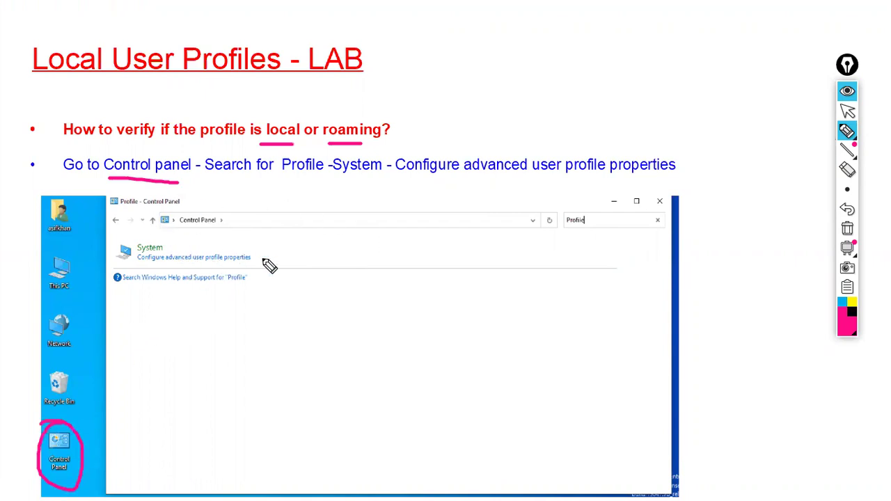
drag(214, 179, 270, 180)
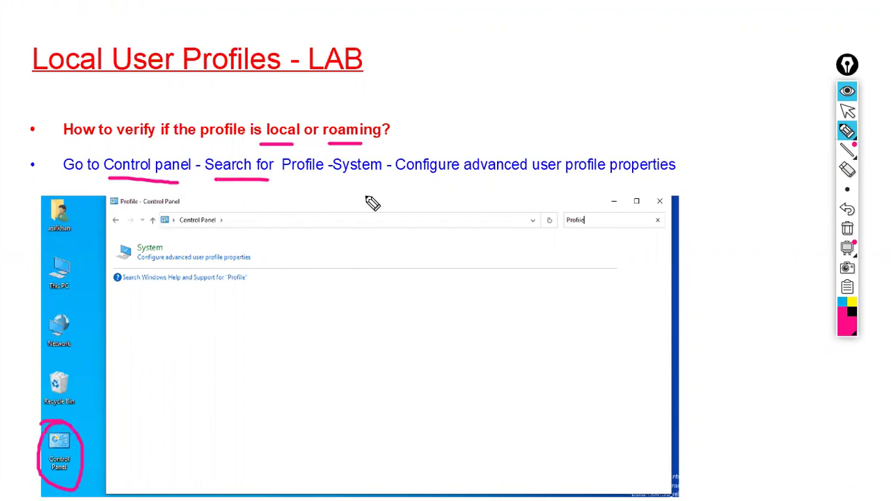
mouse_move(567, 210)
mouse_down()
mouse_move(562, 231)
mouse_move(589, 213)
mouse_move(564, 204)
mouse_up()
drag(555, 202, 565, 195)
mouse_move(152, 234)
mouse_down()
mouse_move(142, 234)
mouse_move(241, 290)
mouse_move(151, 246)
mouse_up()
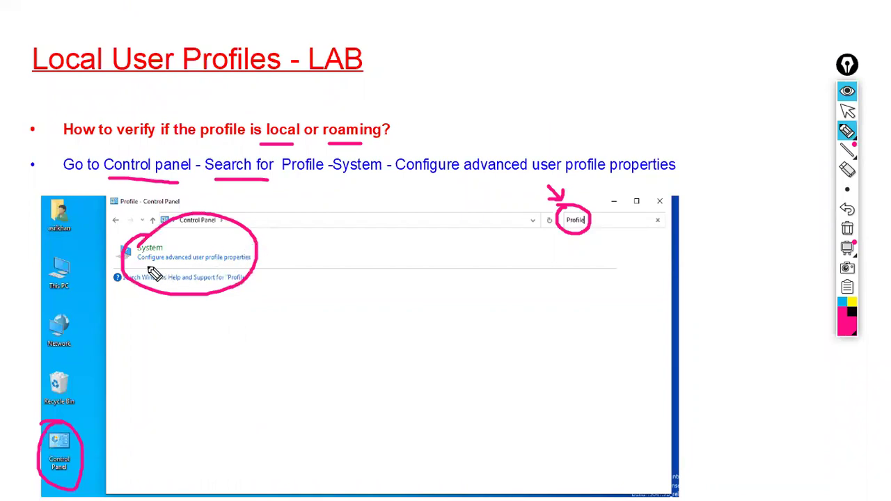
drag(138, 264, 151, 265)
click(847, 230)
click(849, 111)
Step: On the User Profiles dialog slide, circle the Local Type and Status columns, then erase
click(557, 272)
click(847, 130)
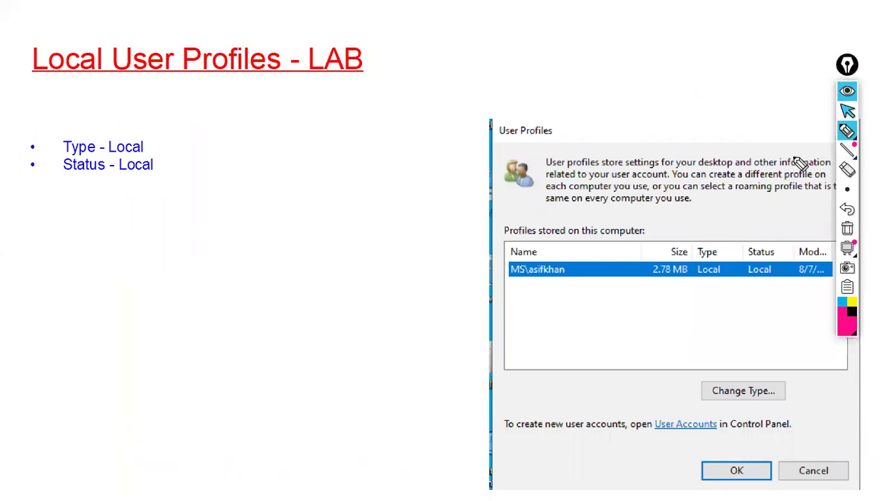
mouse_move(707, 243)
mouse_down()
mouse_move(698, 273)
mouse_move(733, 251)
mouse_move(717, 235)
mouse_up()
mouse_move(768, 256)
mouse_down()
mouse_move(743, 266)
mouse_move(786, 259)
mouse_move(761, 237)
mouse_up()
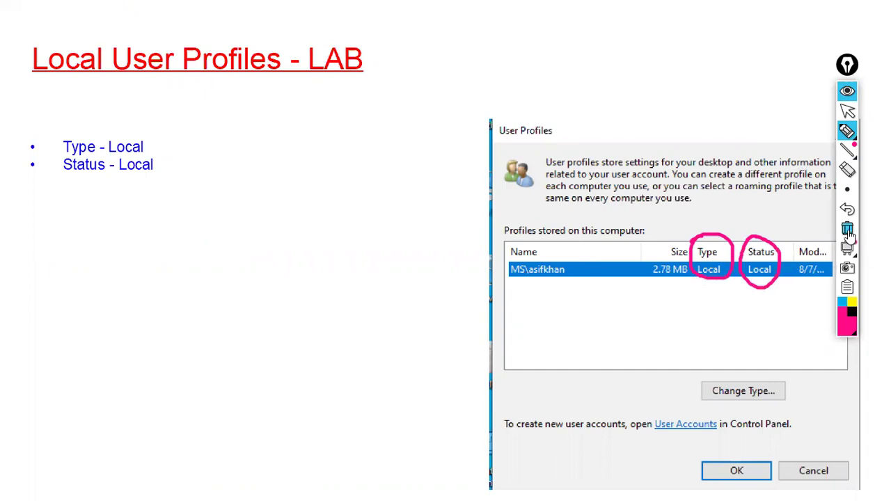
click(847, 229)
click(844, 117)
Step: Advance through the Local User Profiles Limitations slide and end the show
click(497, 218)
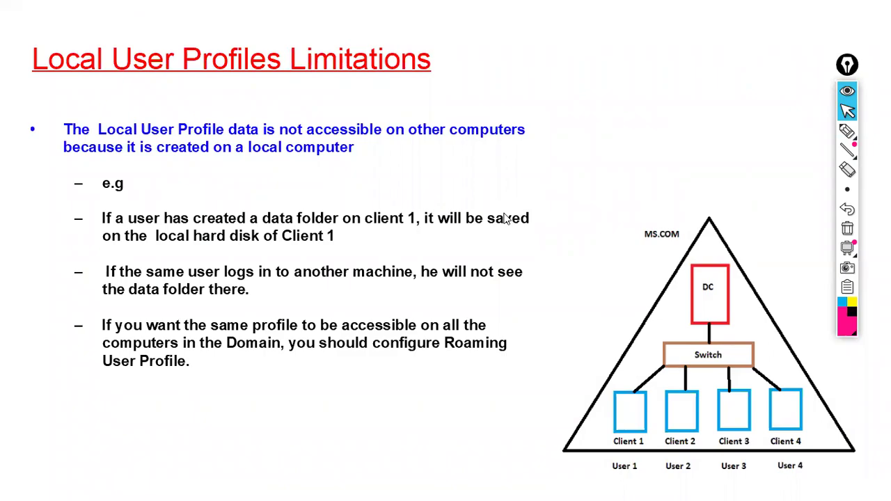
click(506, 219)
click(506, 219)
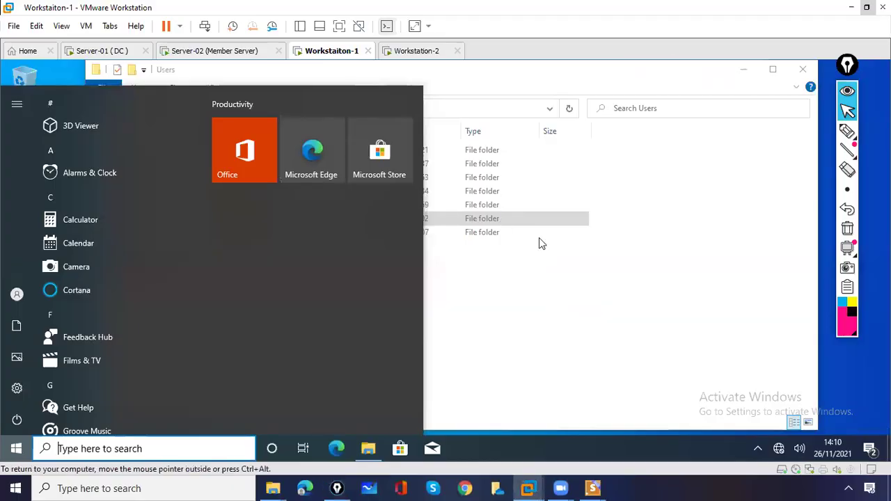
Step: Dismiss the Start menu, switch to the Server-01 (DC) VM and back to Workstation-1
click(542, 94)
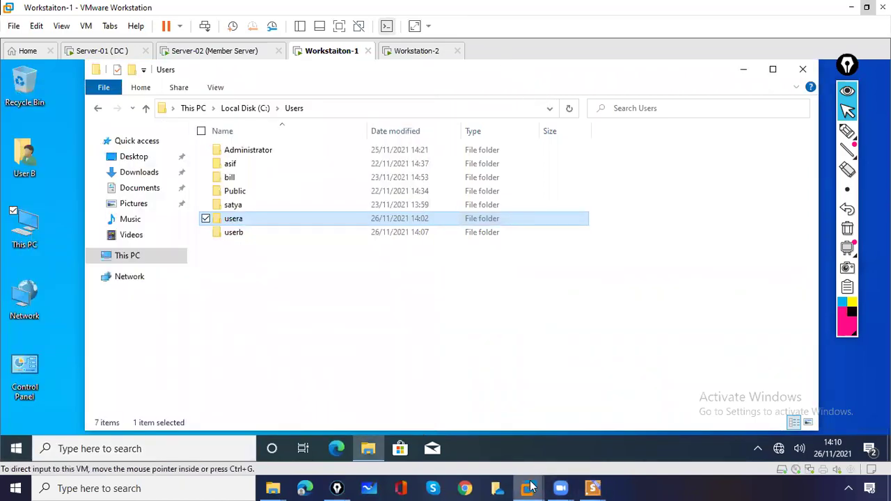
mouse_move(530, 487)
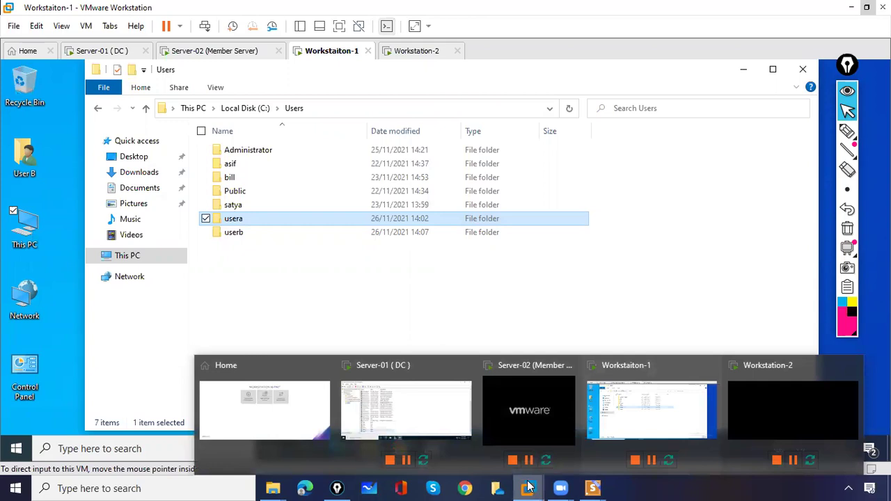
click(413, 428)
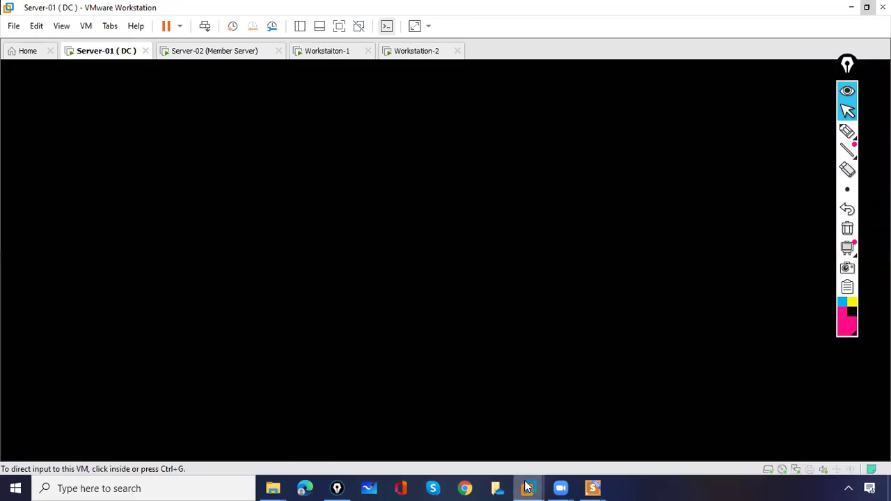
mouse_move(528, 487)
click(661, 413)
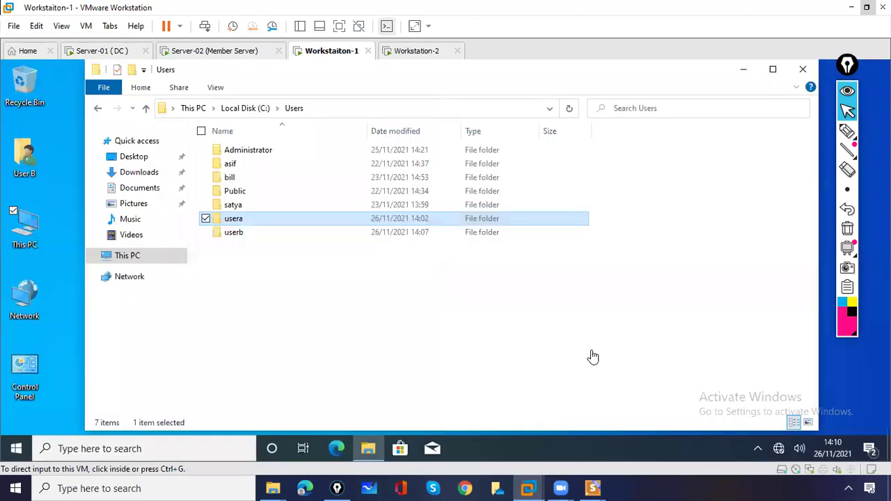
Step: Close the Users window, search Control Panel for 'profile', and open advanced user profile properties
click(804, 71)
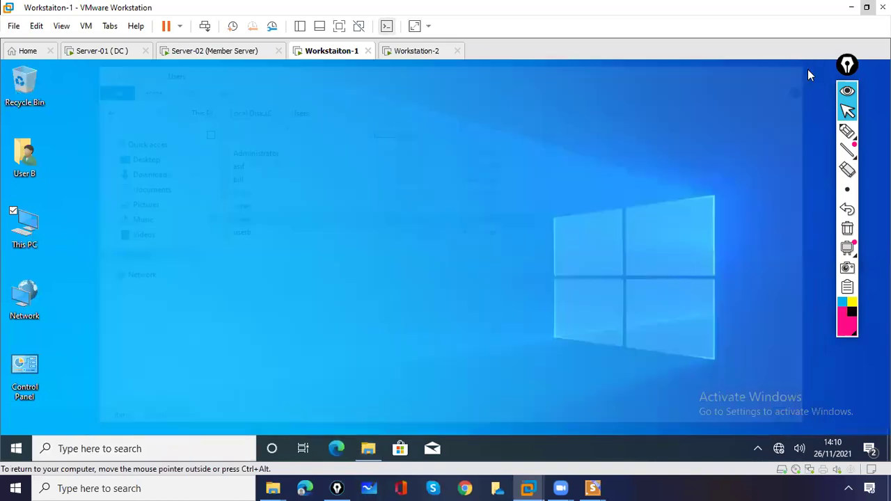
double_click(28, 365)
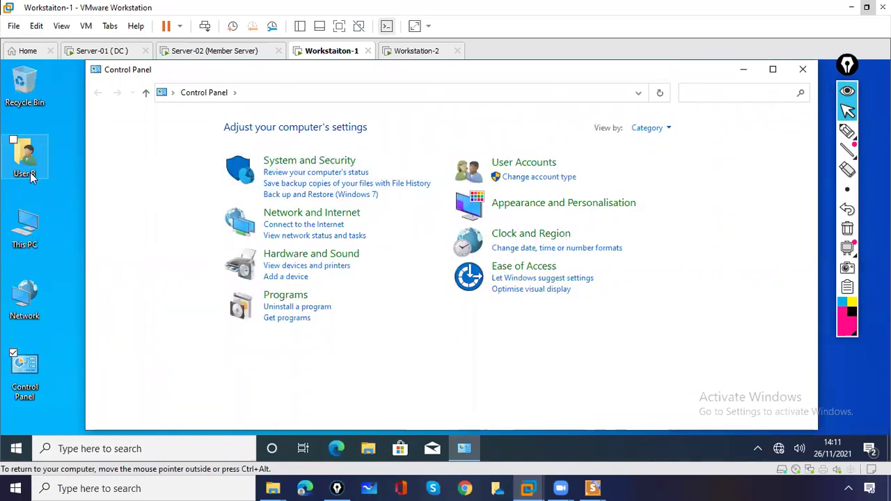
click(705, 96)
text(profile)
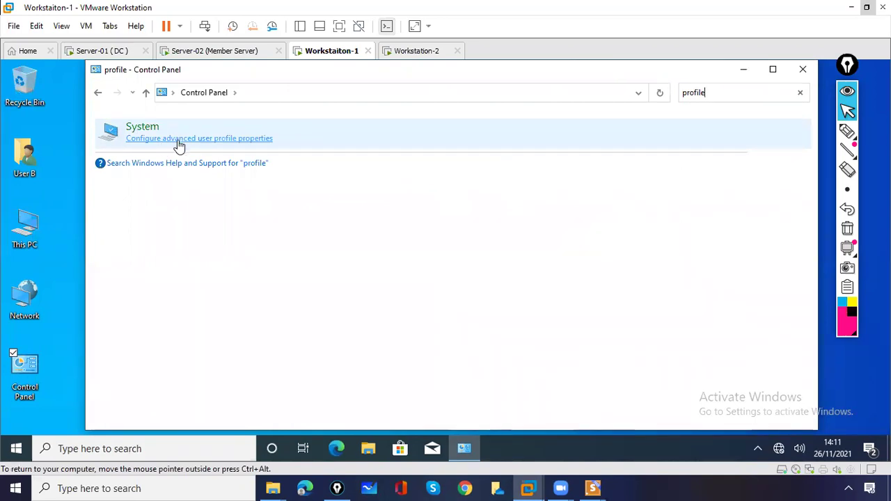
click(178, 139)
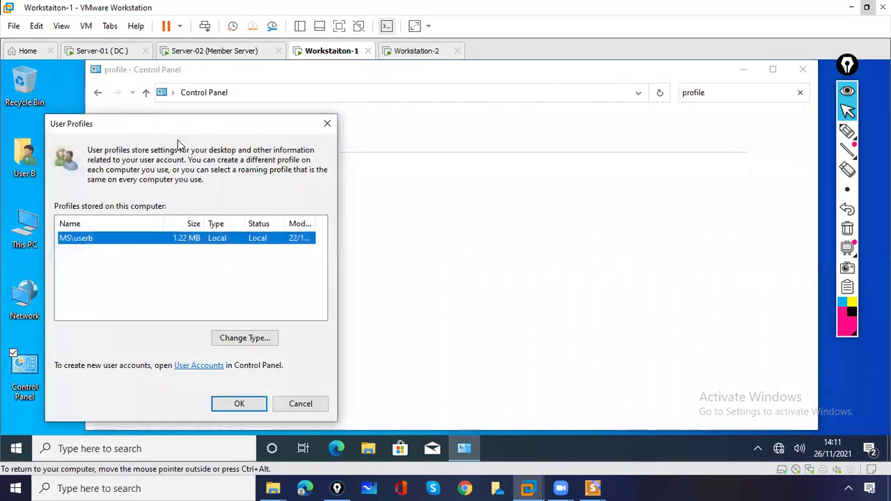
Step: Underline Local in the User Profiles Type column, then erase the ink
click(847, 131)
drag(204, 245, 270, 245)
click(848, 228)
click(848, 111)
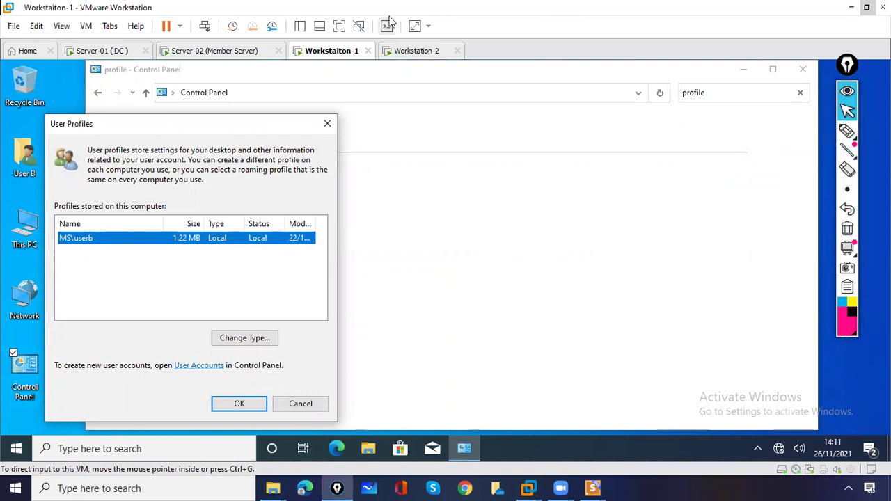